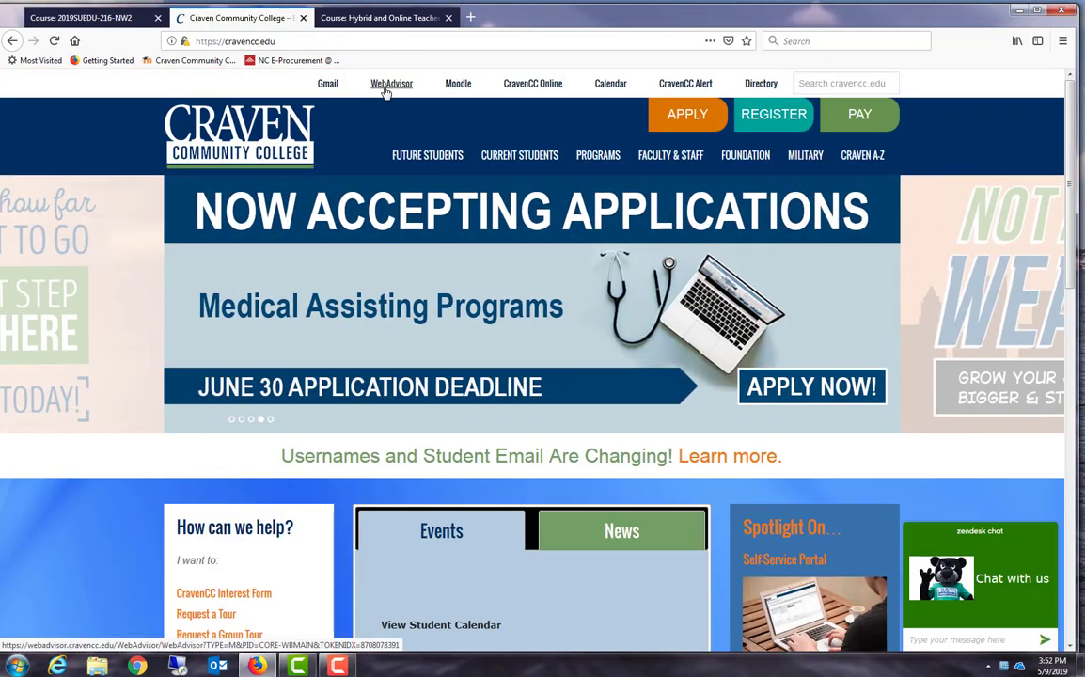
# Open the college's WebAdvisor site and submit the login form.
pyautogui.click(385, 89)
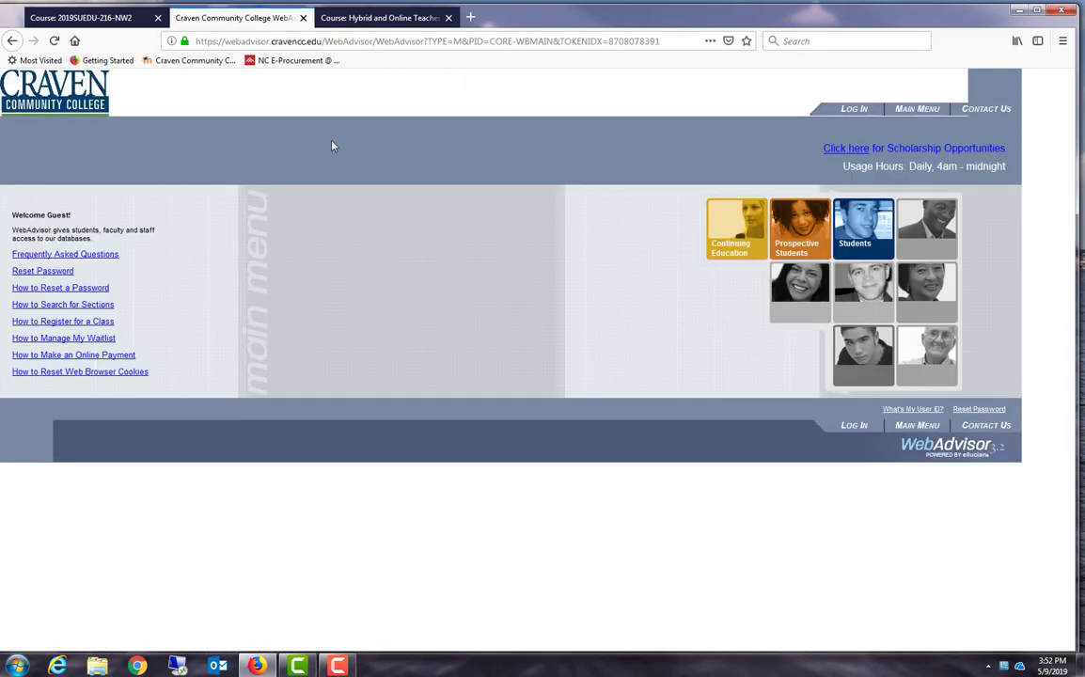
pyautogui.click(851, 110)
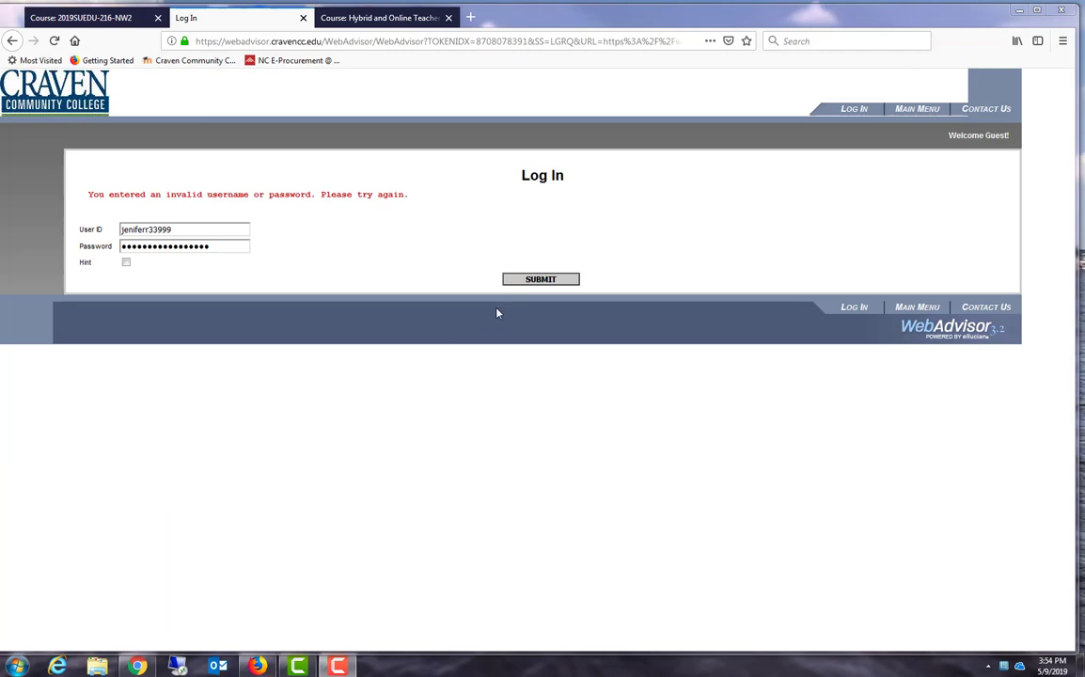
pyautogui.click(548, 280)
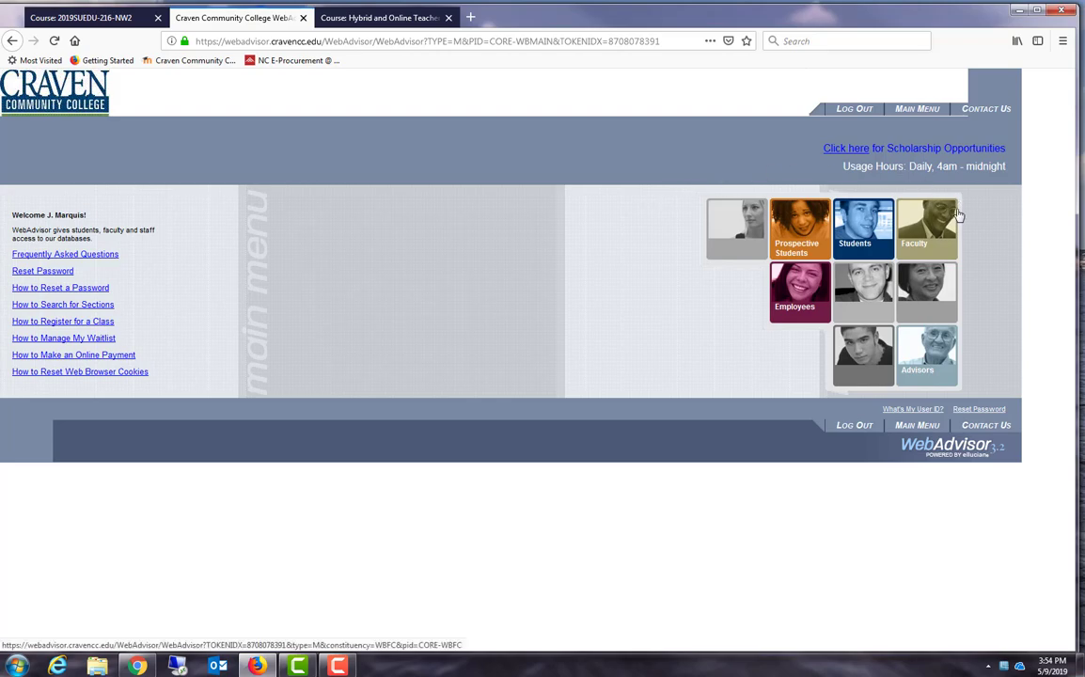
# Open the faculty class roster for the Summer 2019 section EDU-216-NW2, Foundations of Education.
pyautogui.click(919, 243)
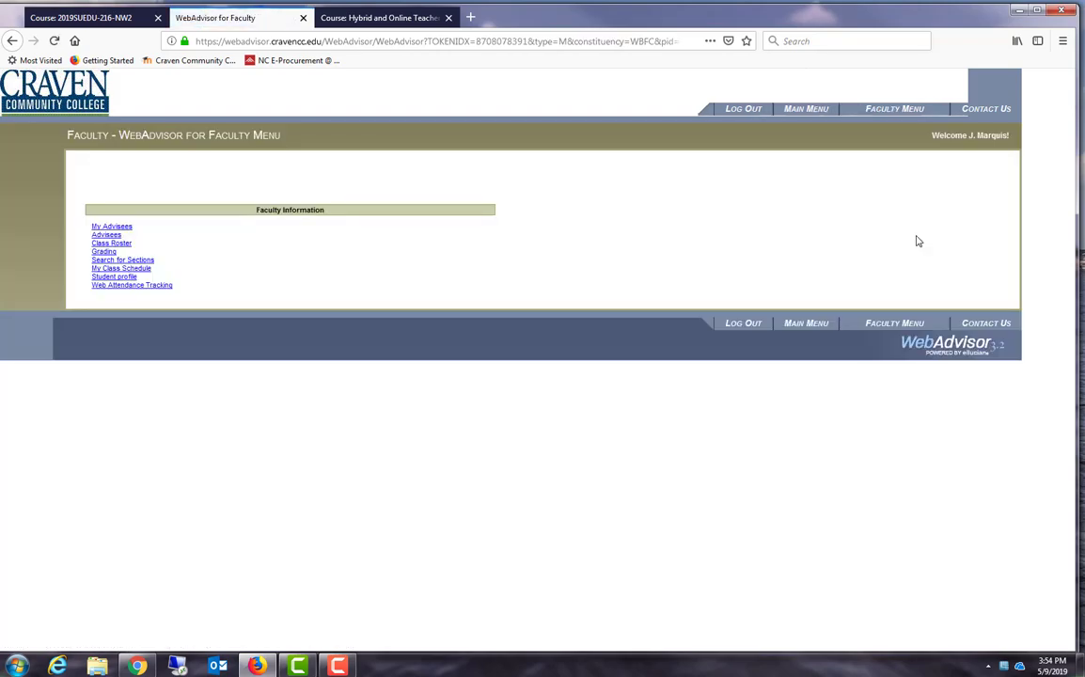
pyautogui.click(103, 250)
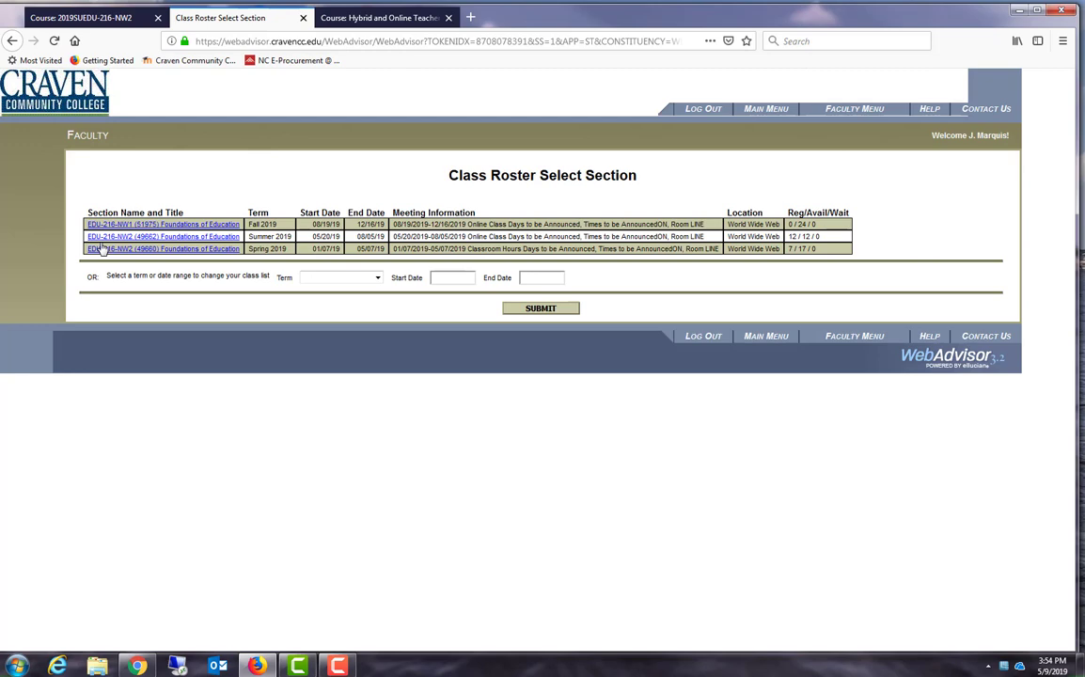
pyautogui.click(172, 238)
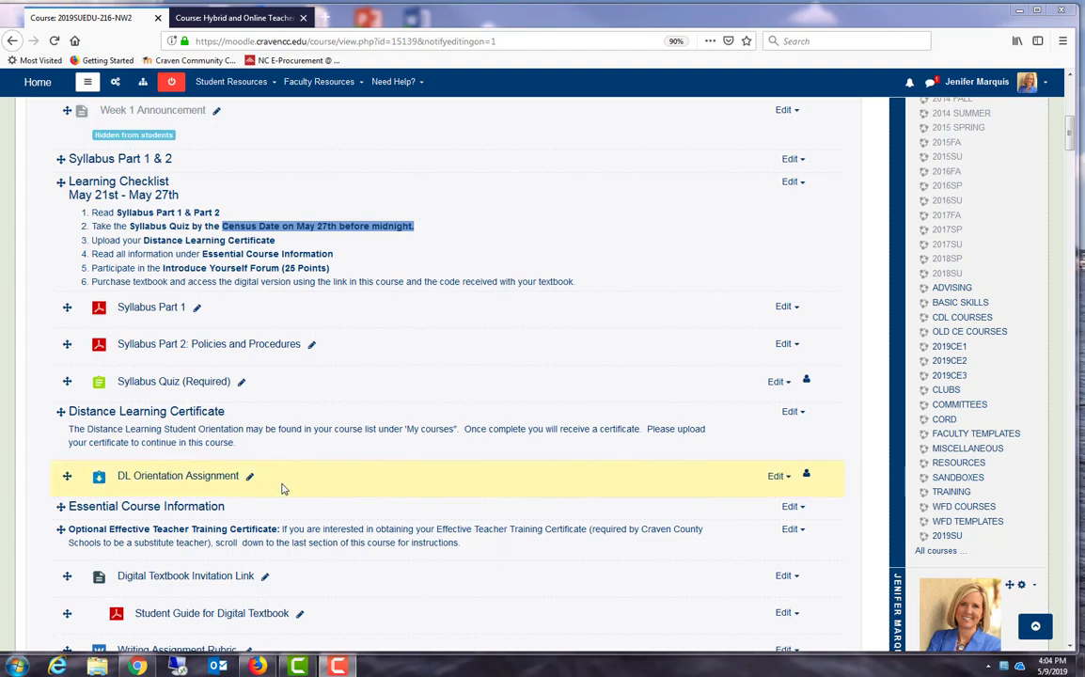
# Open the settings of Syllabus Quiz (Required) in the Moodle course and expand all setting sections.
pyautogui.click(779, 381)
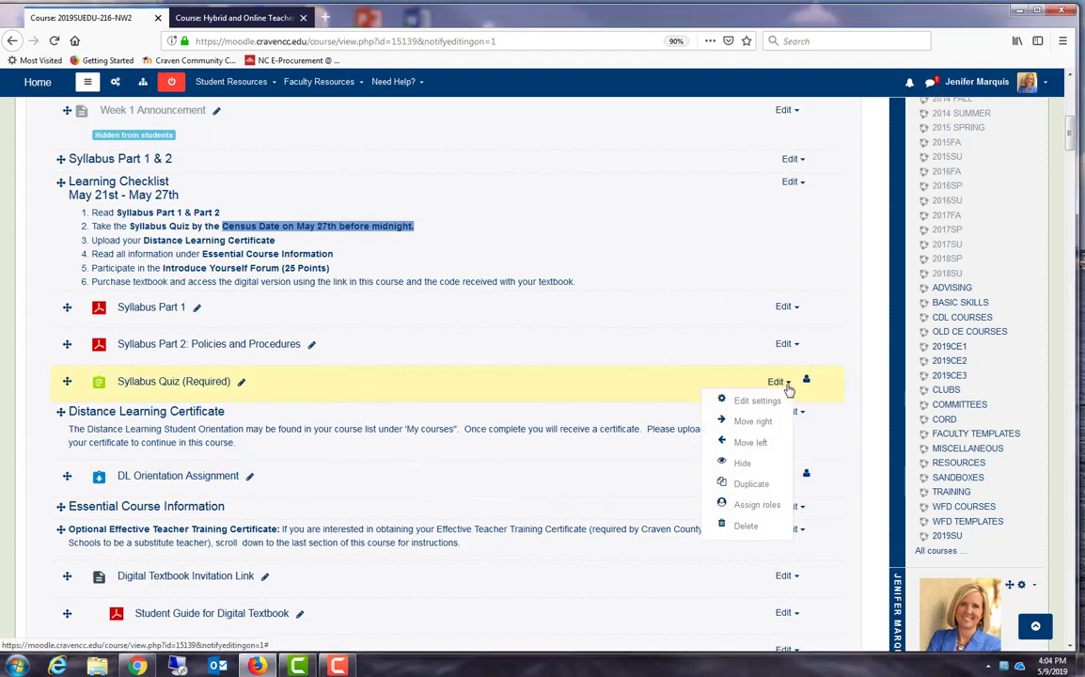
pyautogui.click(771, 401)
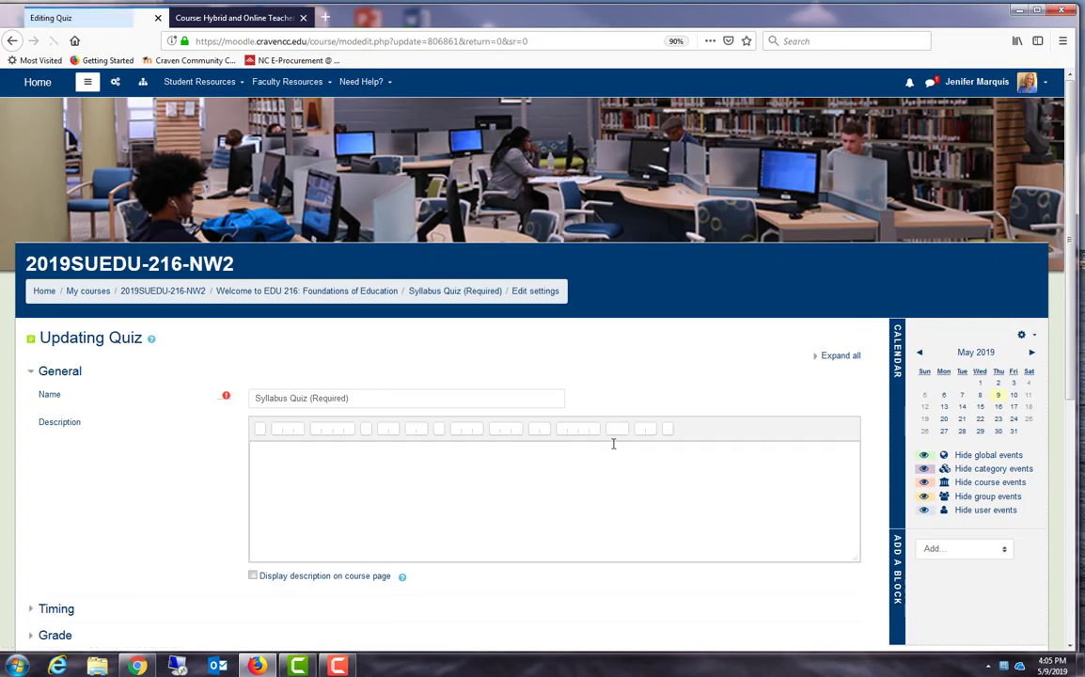
pyautogui.click(840, 357)
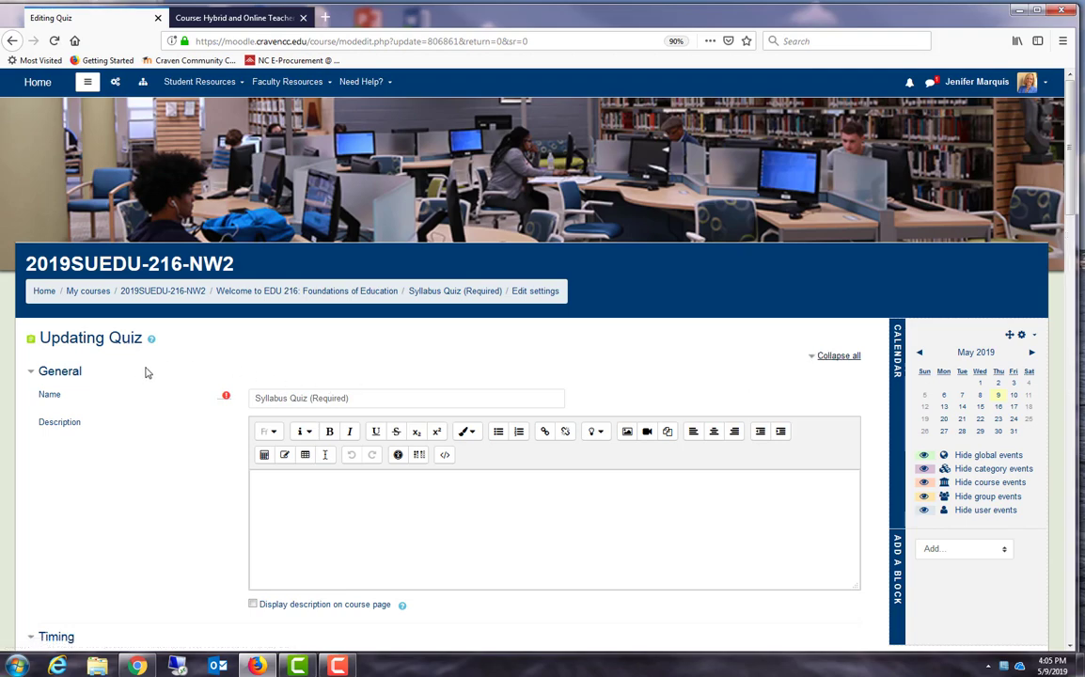
pyautogui.scroll(-3, 146, 373)
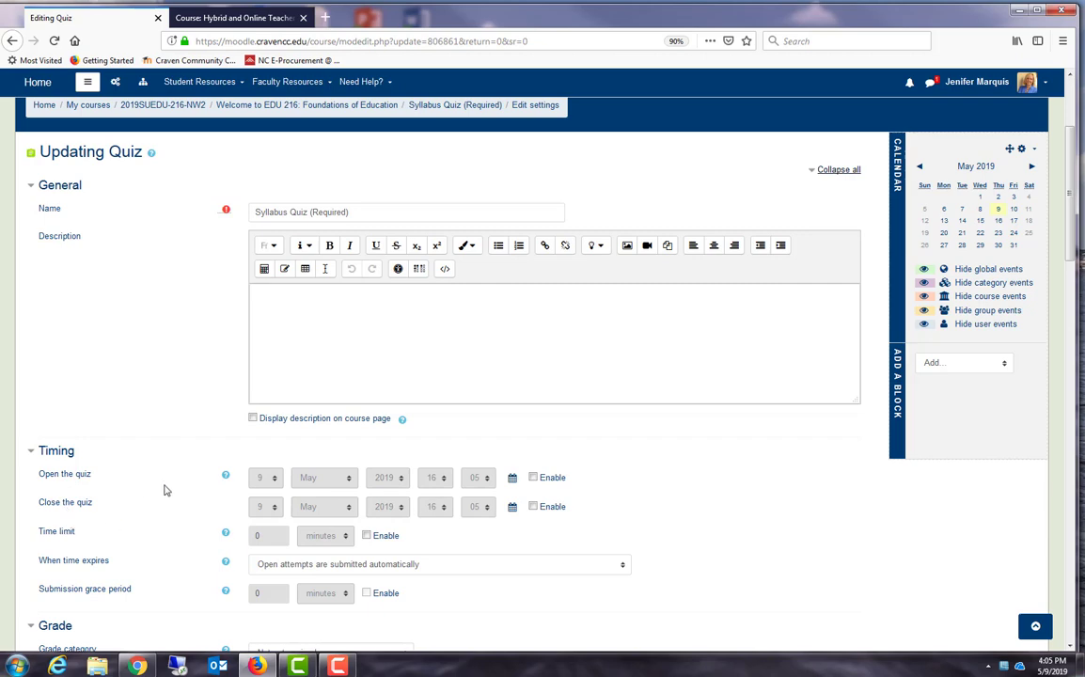
# Enable the quiz's opening date and set it to 20 May 2019 at 00:00.
pyautogui.click(533, 479)
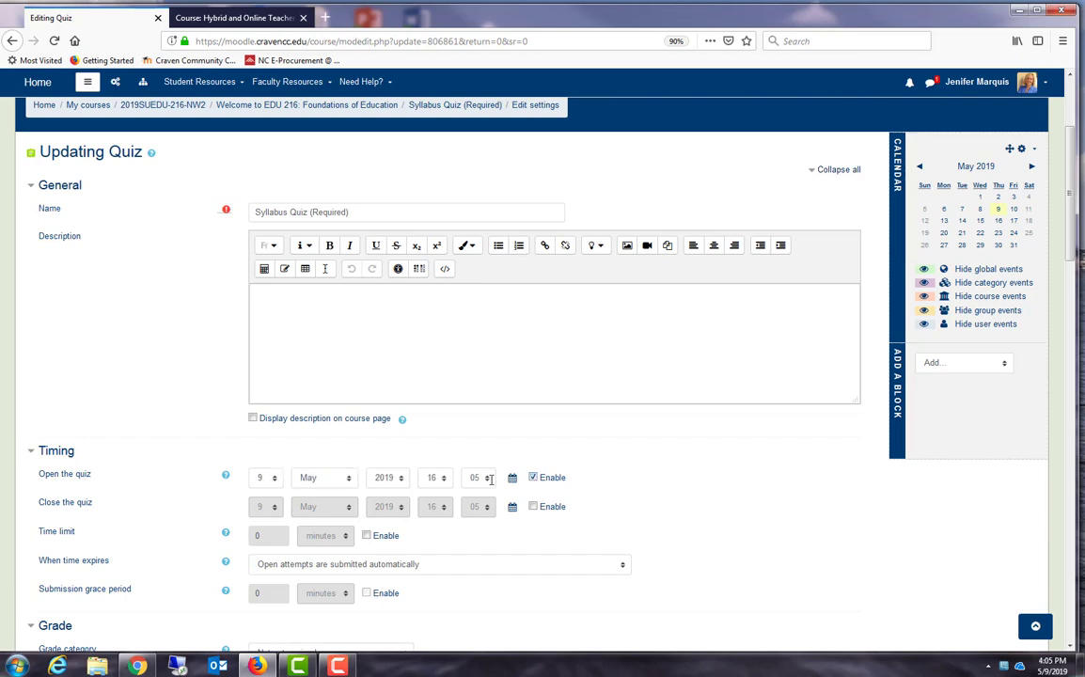
pyautogui.click(264, 478)
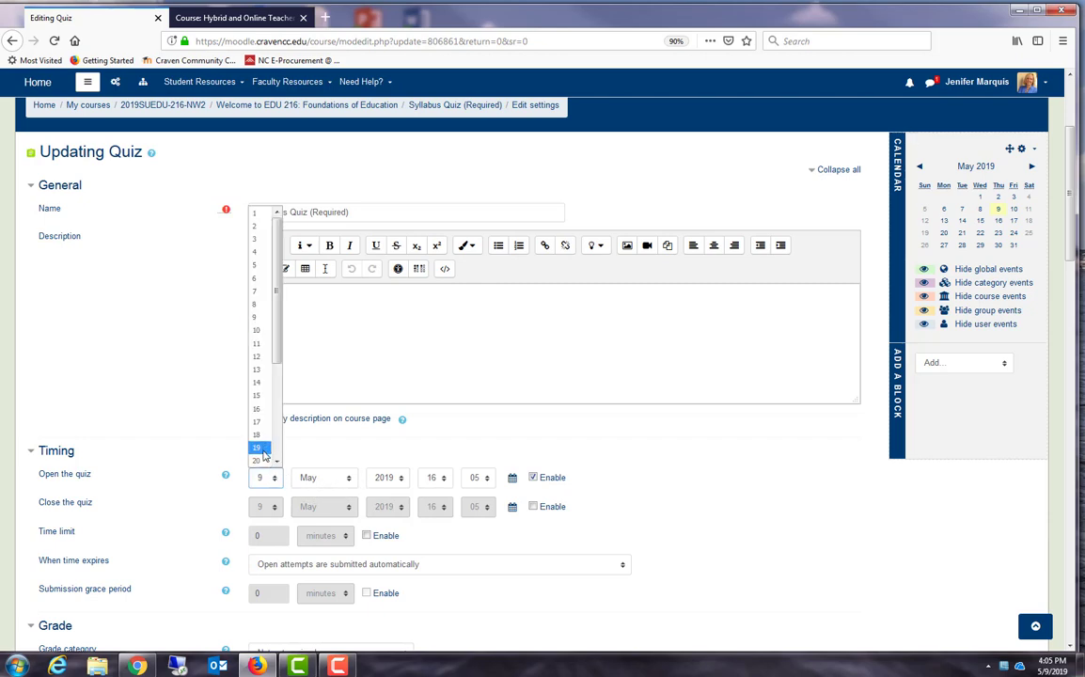
pyautogui.click(259, 460)
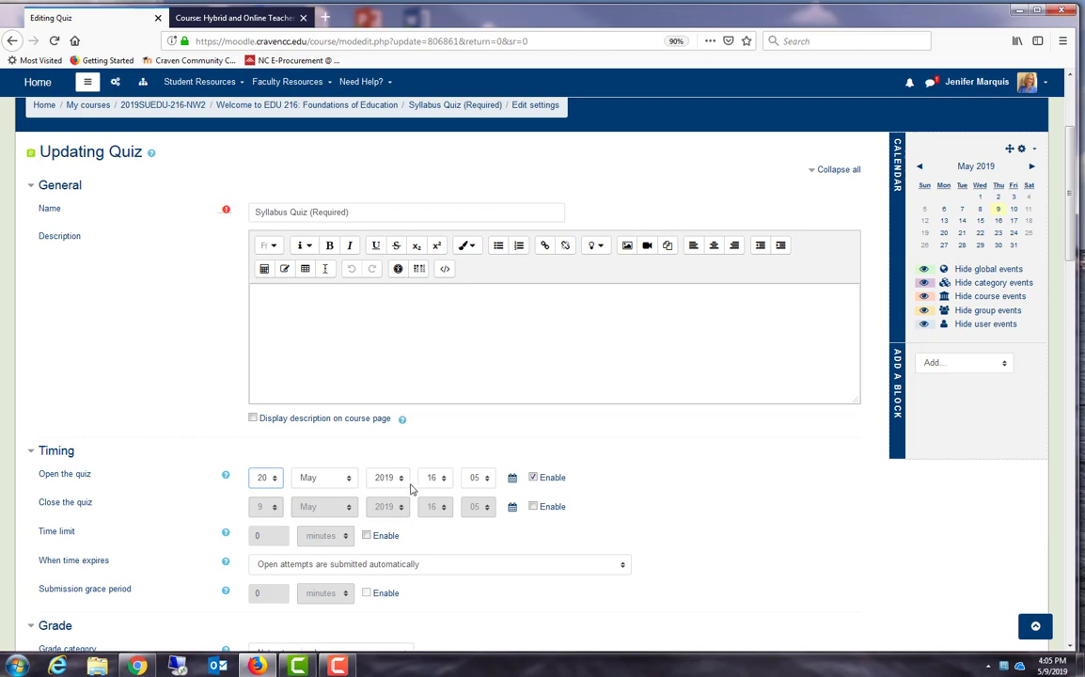
pyautogui.click(444, 482)
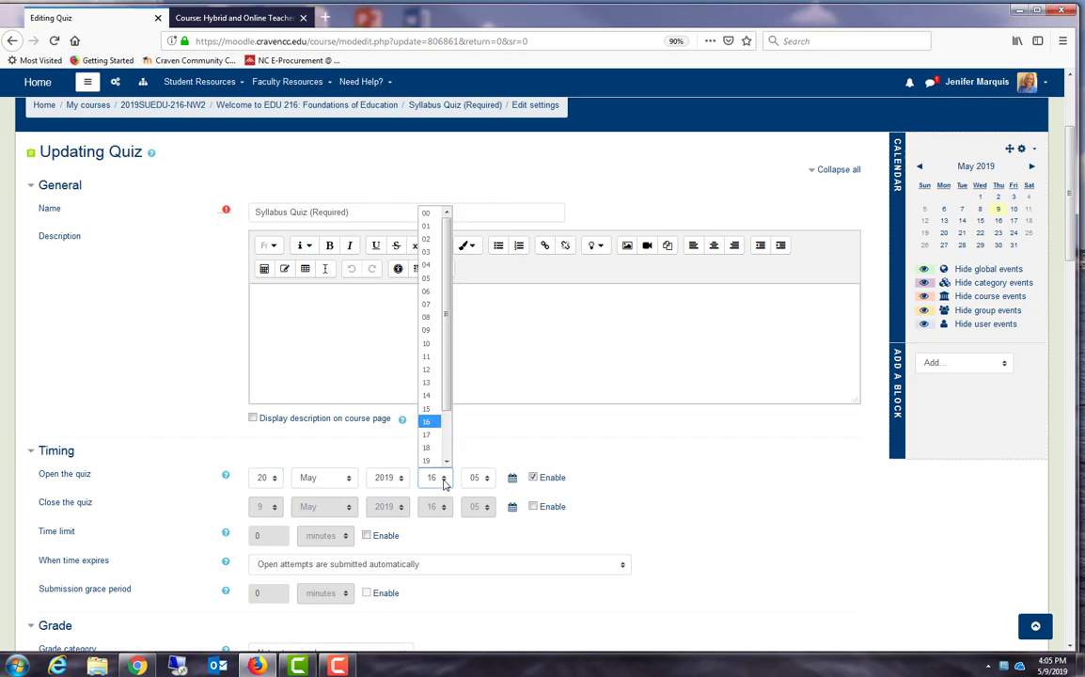
pyautogui.click(425, 214)
pyautogui.click(485, 480)
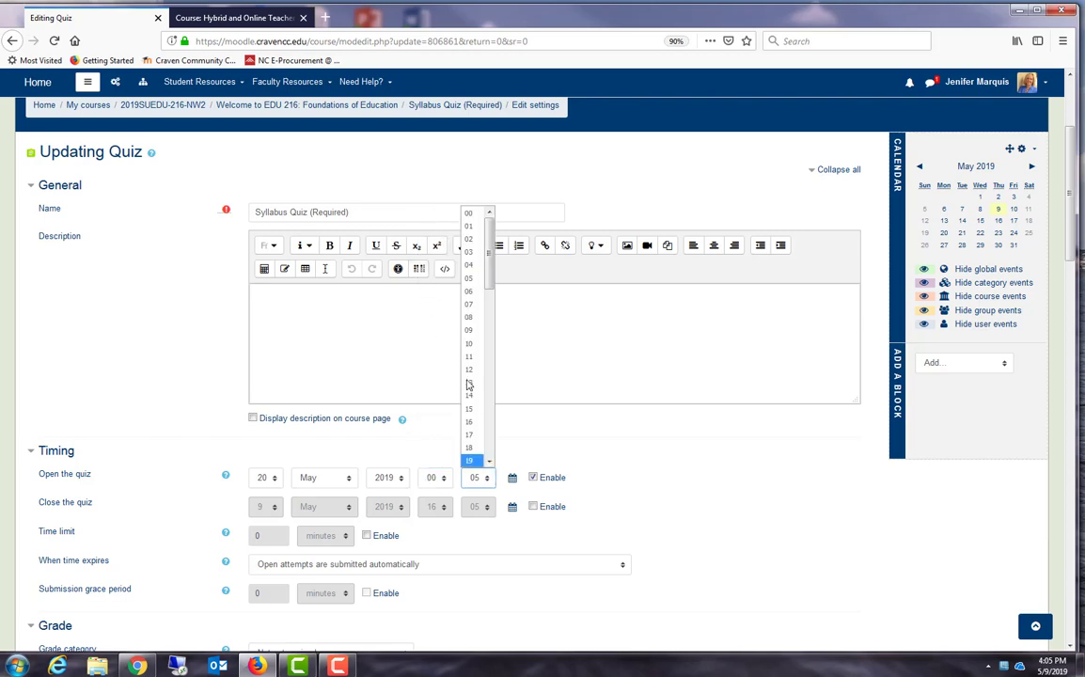
pyautogui.click(467, 212)
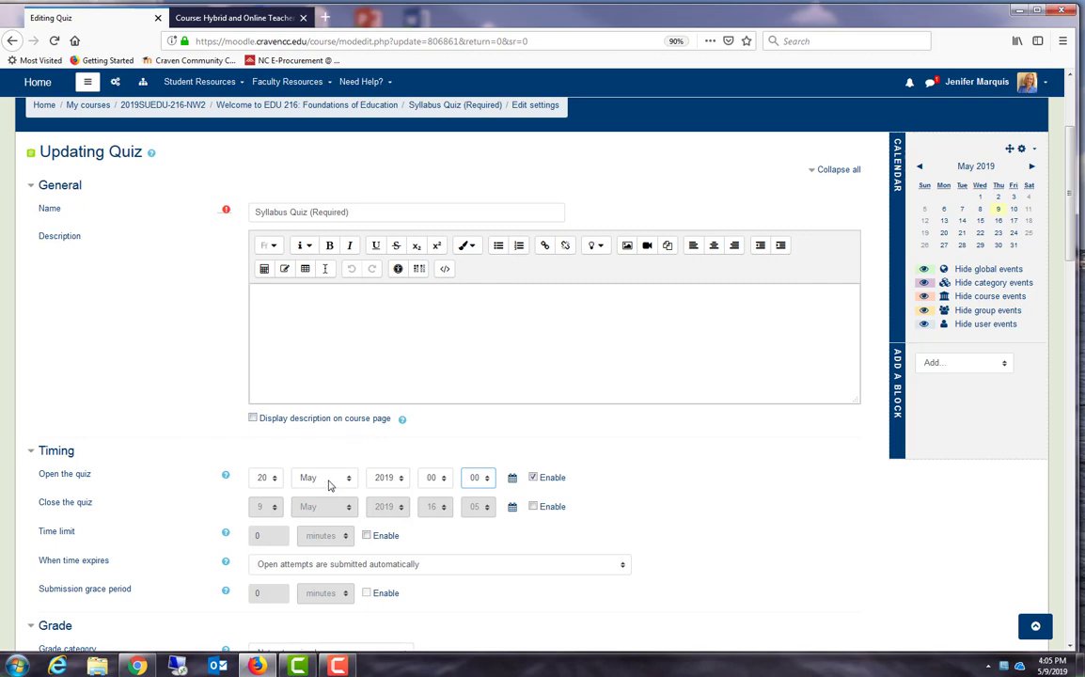
# Enable the quiz's closing date, set it to 26 May 2019 at 23:59, and save the quiz settings.
pyautogui.click(533, 509)
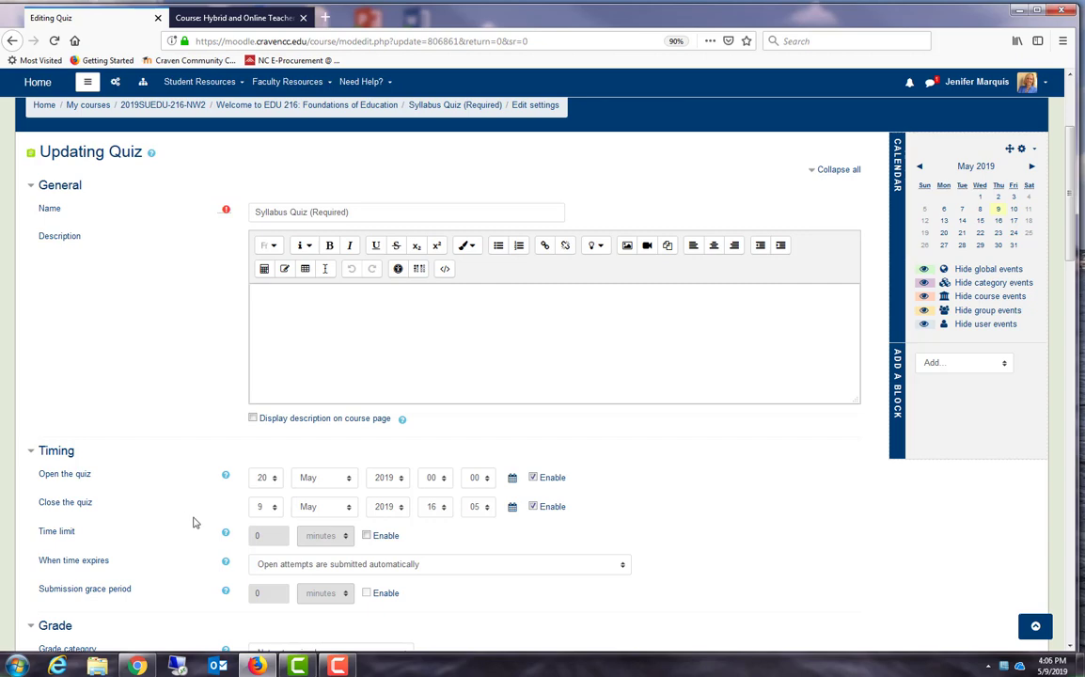
pyautogui.click(269, 508)
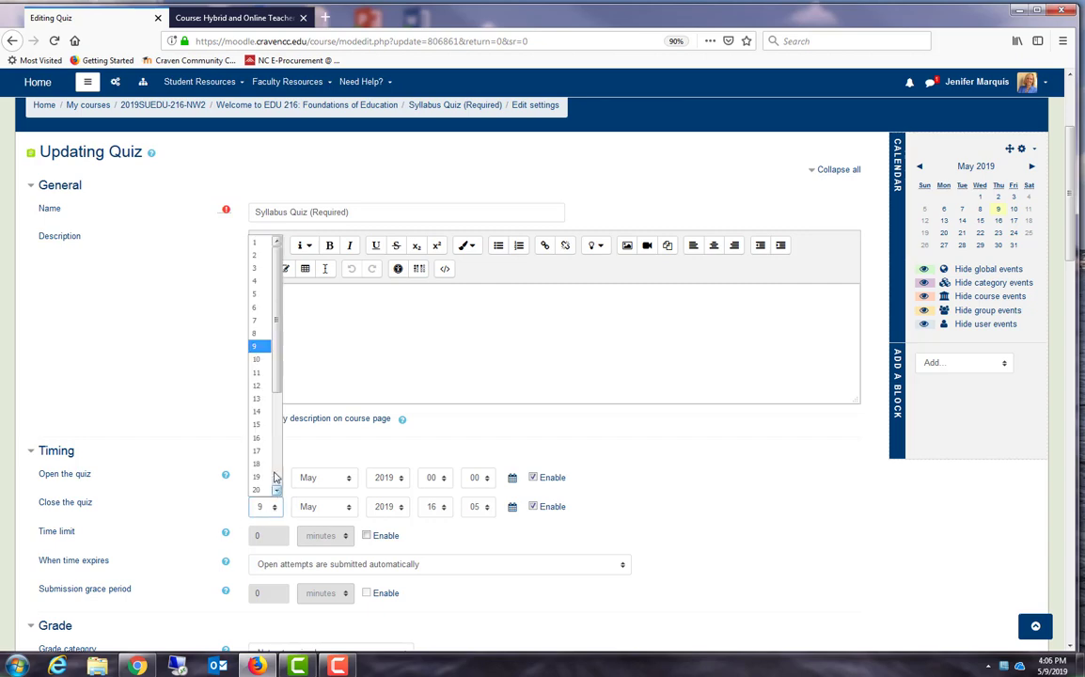
pyautogui.moveTo(279, 380); pyautogui.dragTo(280, 453)
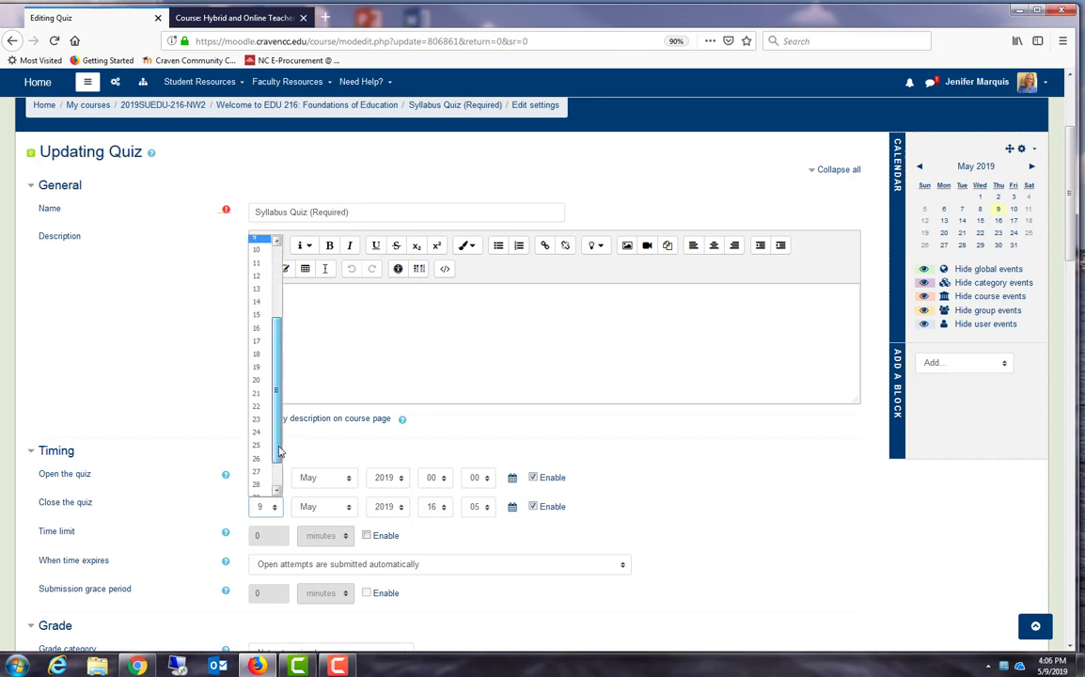
pyautogui.click(257, 457)
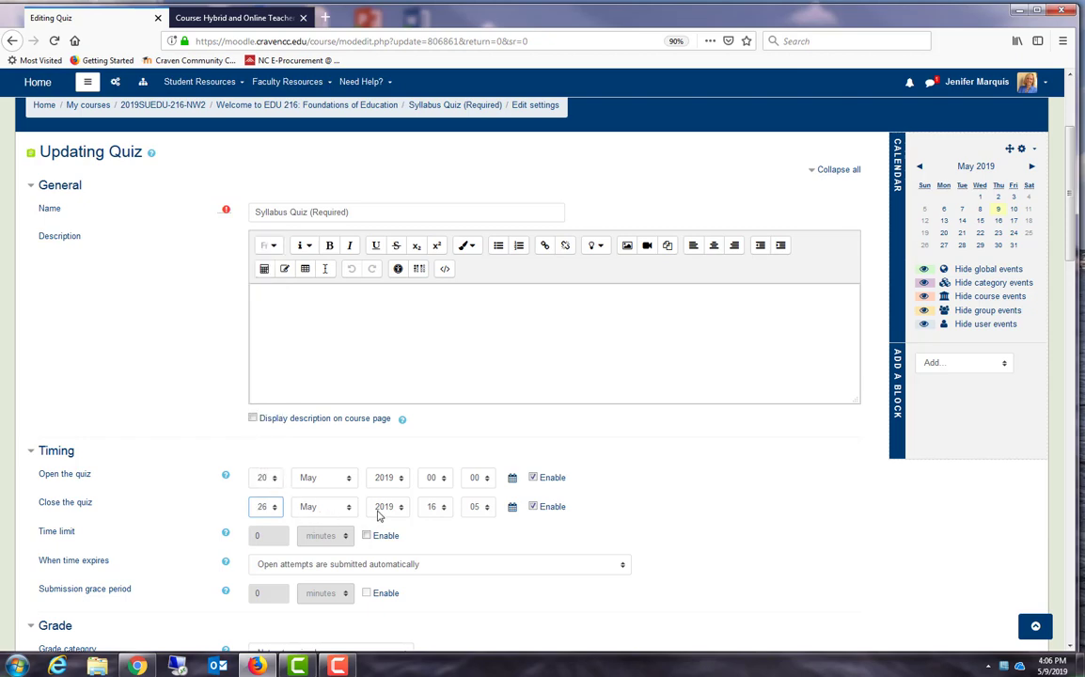
pyautogui.click(444, 508)
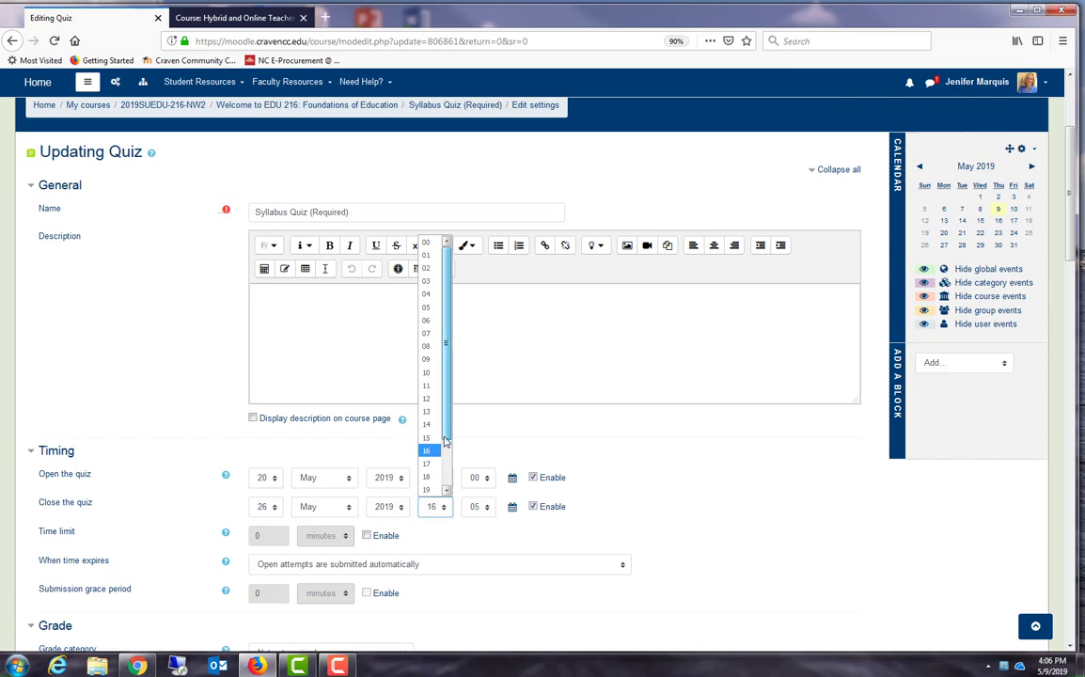
pyautogui.click(428, 490)
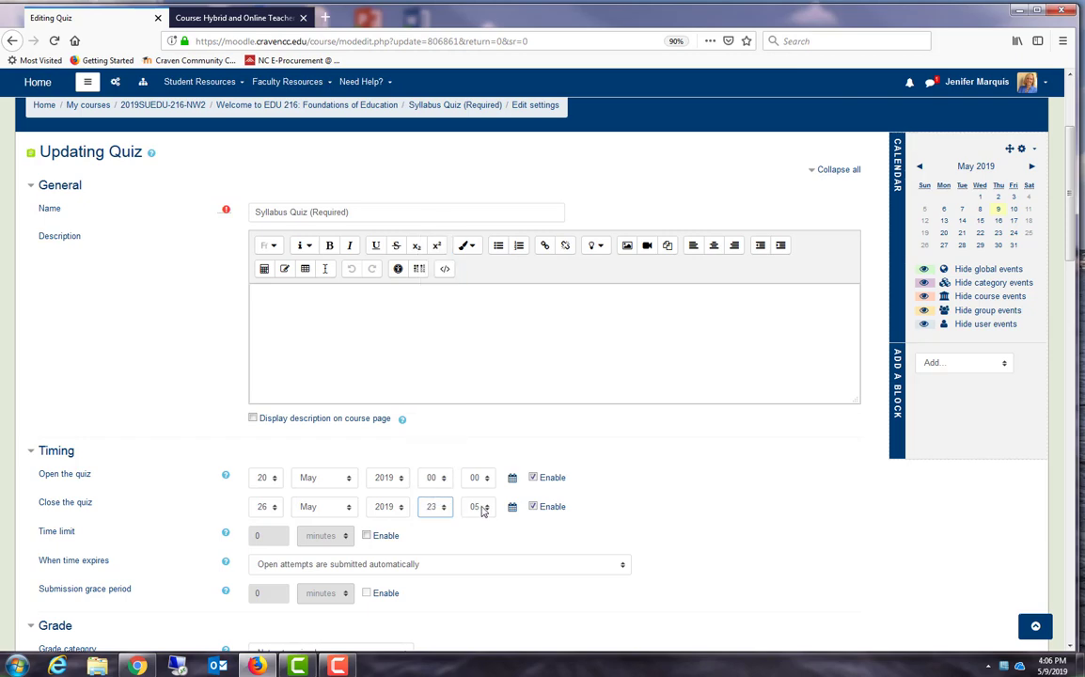
pyautogui.click(476, 508)
pyautogui.moveTo(486, 296); pyautogui.dragTo(488, 504)
pyautogui.click(470, 489)
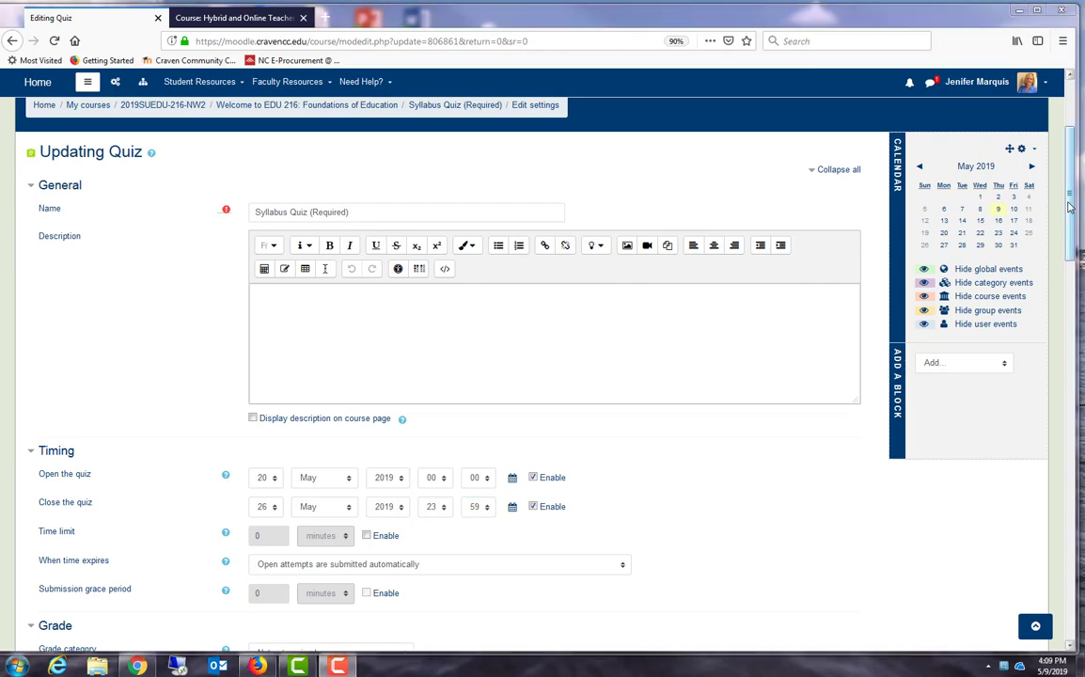
pyautogui.moveTo(1069, 207); pyautogui.dragTo(1066, 545)
pyautogui.click(323, 594)
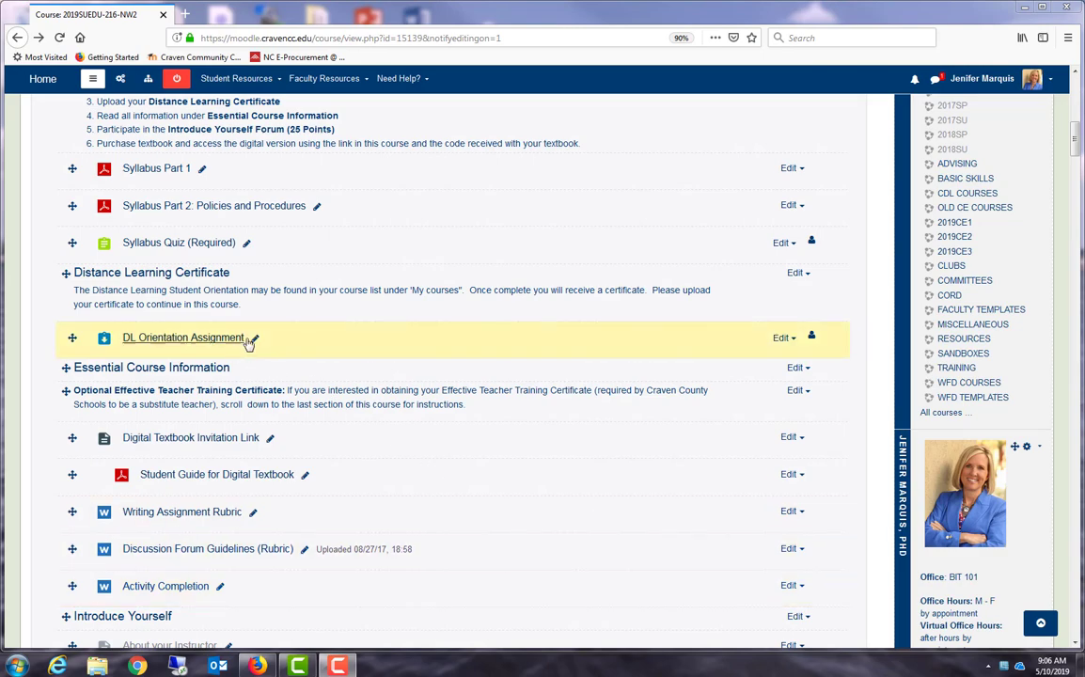
# Open the settings of the DL Orientation Assignment and expand all setting sections.
pyautogui.click(788, 339)
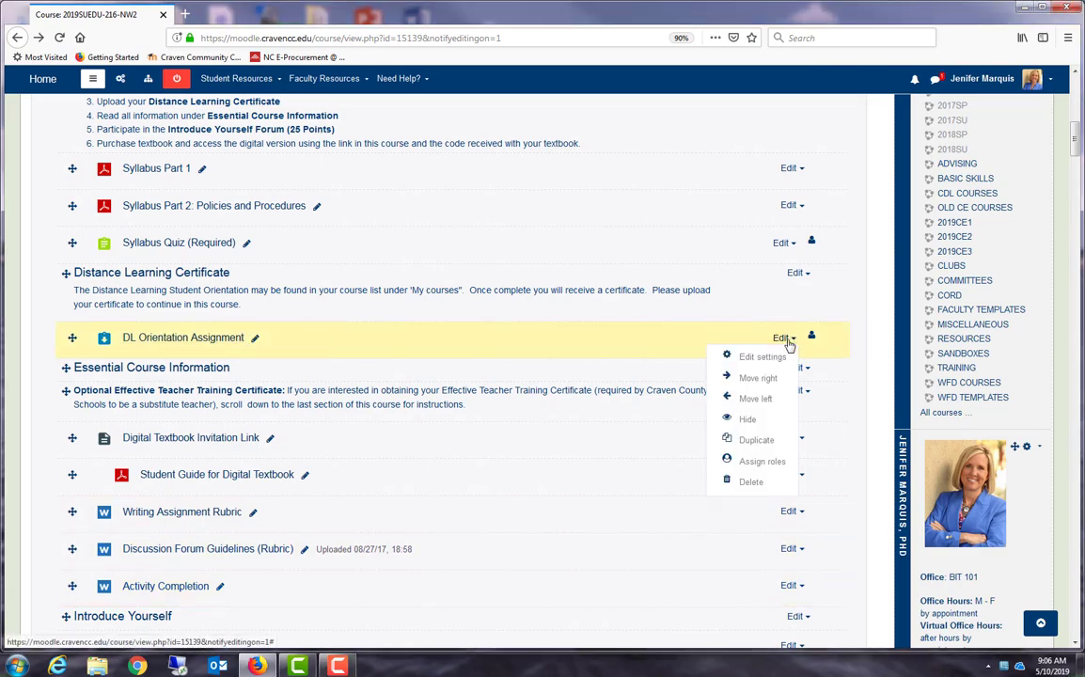
pyautogui.click(777, 357)
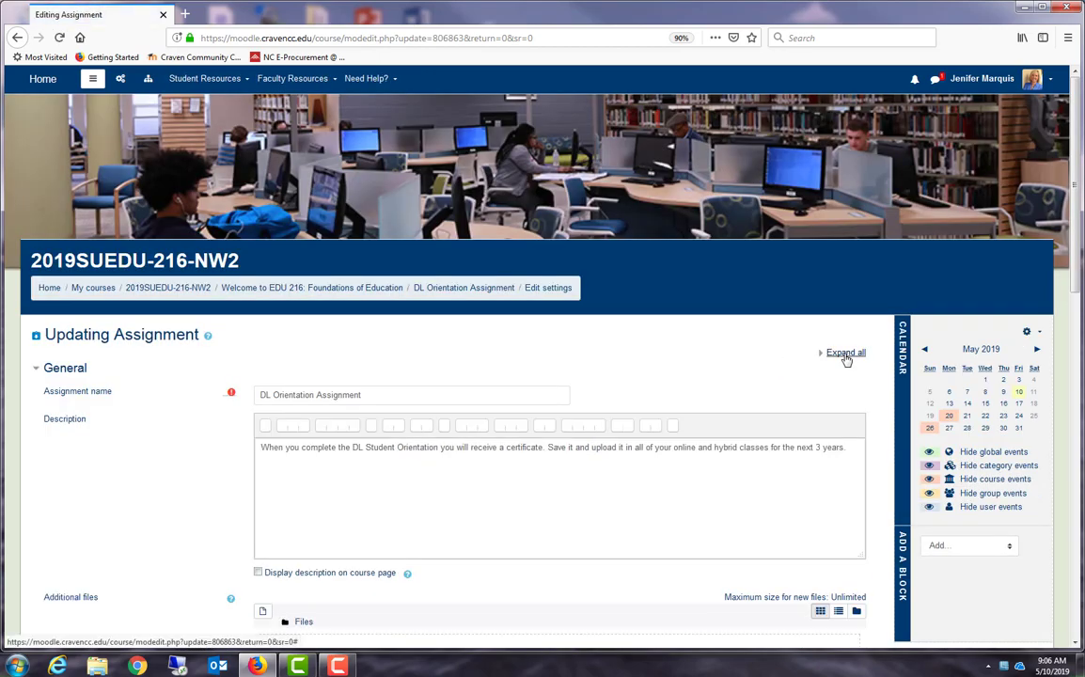
pyautogui.click(844, 353)
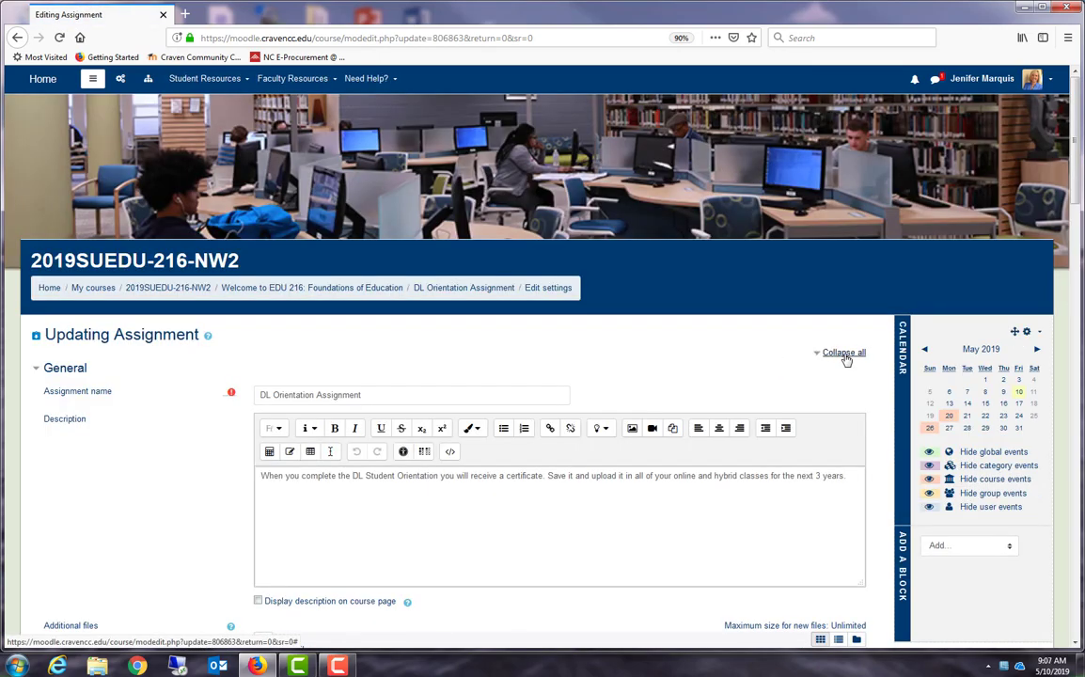
# Add a grade-based access restriction to the DL Orientation Assignment.
pyautogui.scroll(-10, 617, 465)
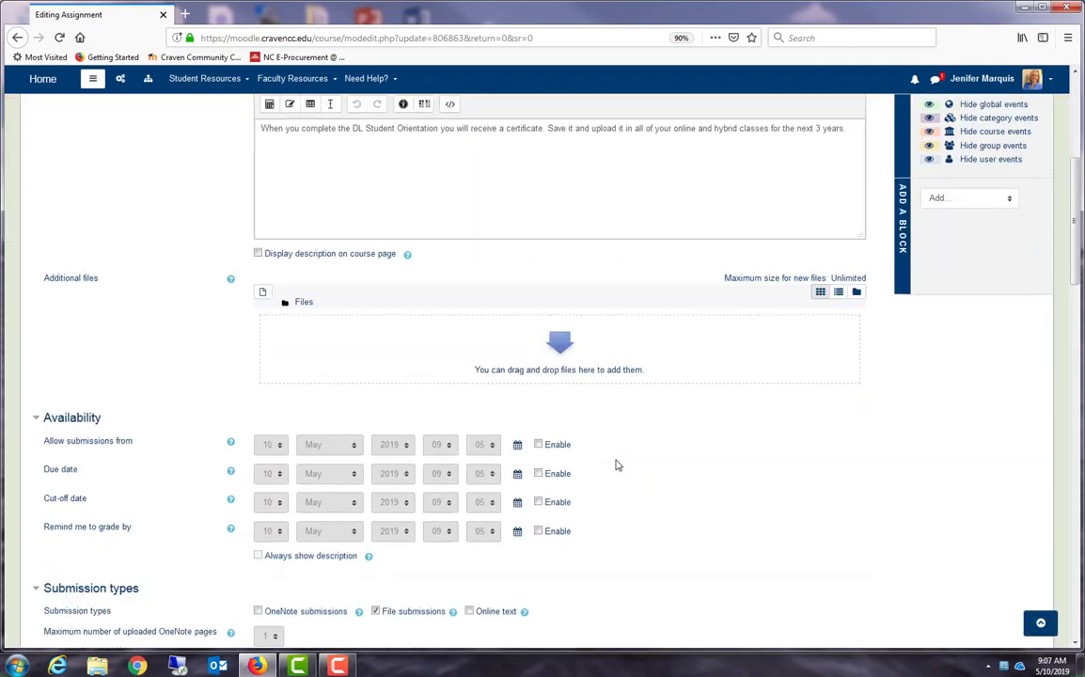
pyautogui.scroll(-8, 617, 465)
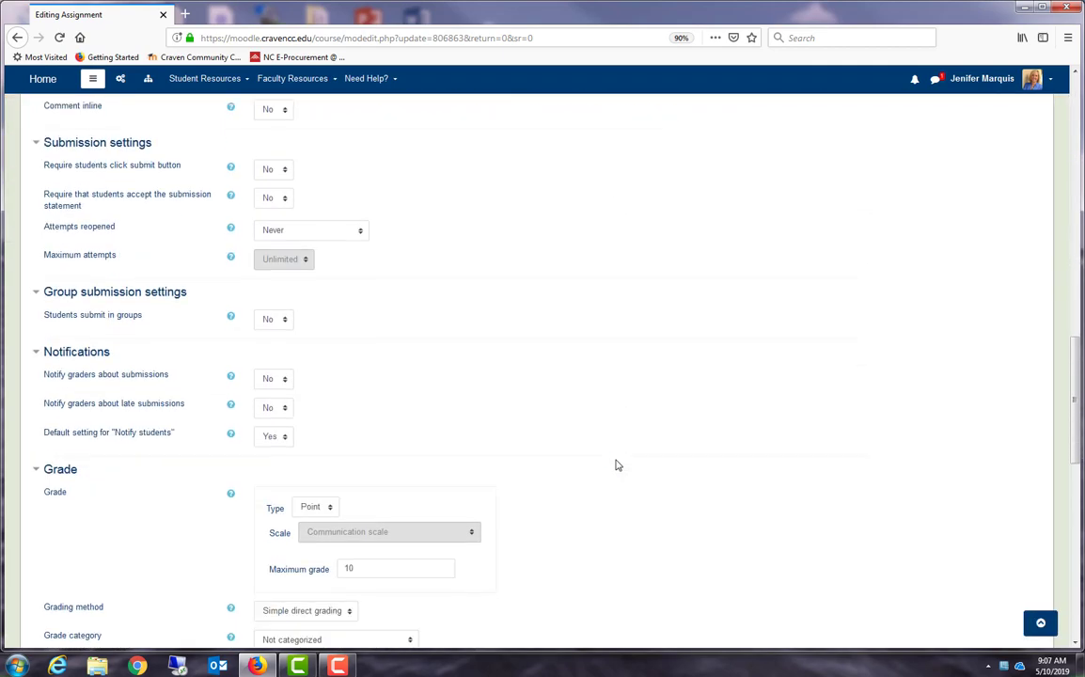
pyautogui.scroll(-3, 617, 464)
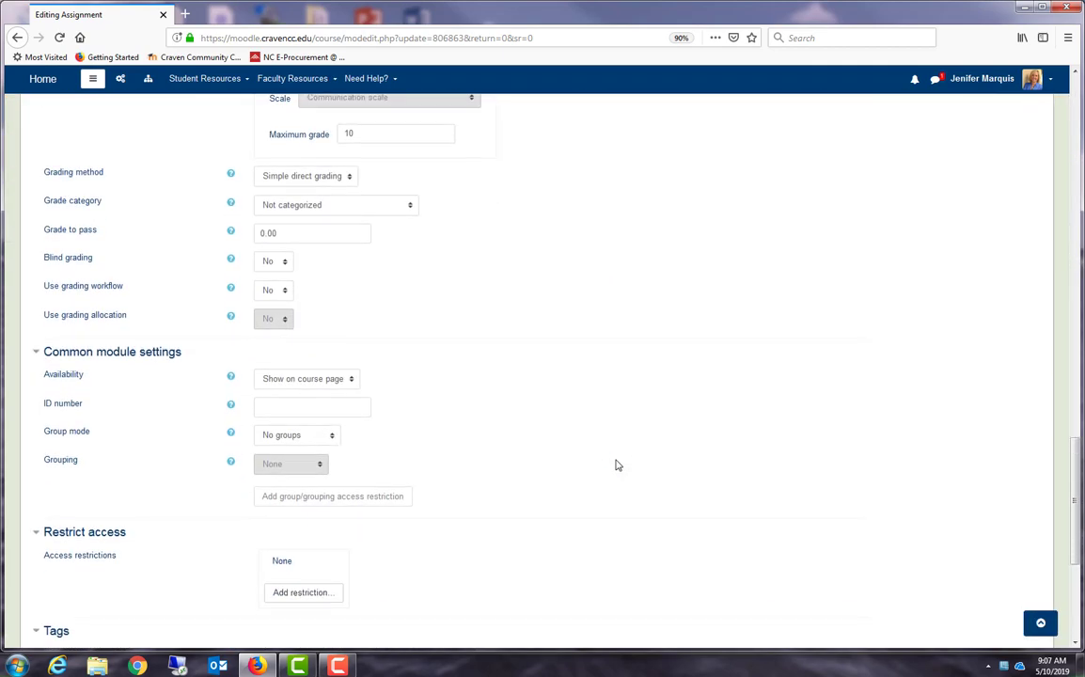
pyautogui.scroll(-3, 614, 465)
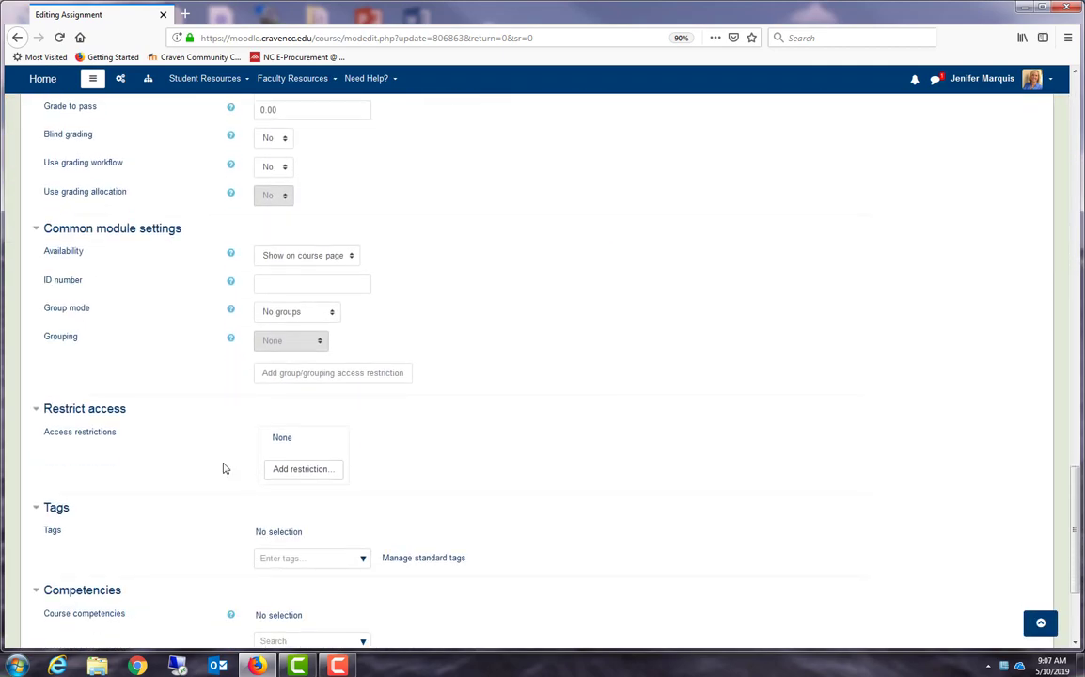
pyautogui.click(288, 470)
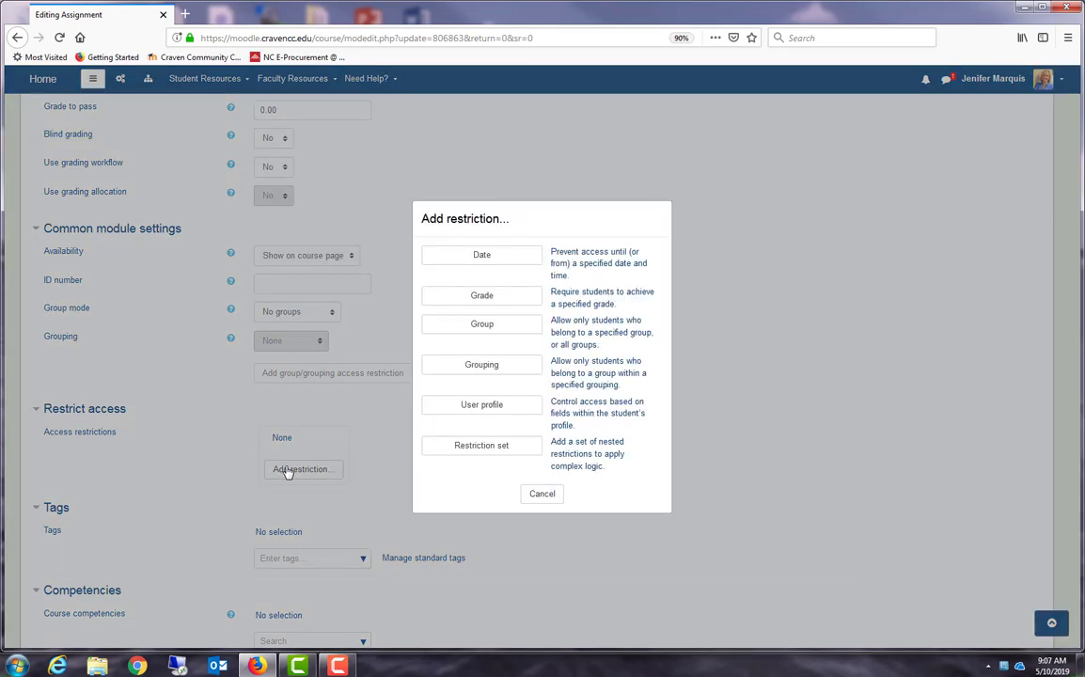
pyautogui.click(480, 297)
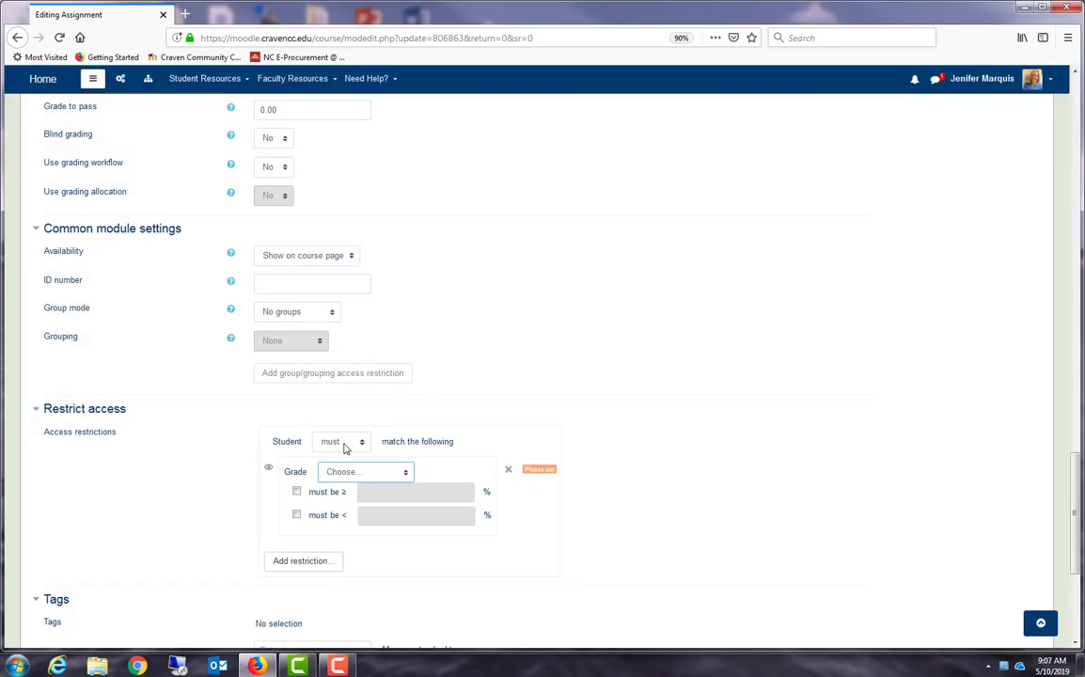
# Require a grade of at least 80% on Syllabus Quiz (Required) in the restriction and save the assignment settings.
pyautogui.click(373, 473)
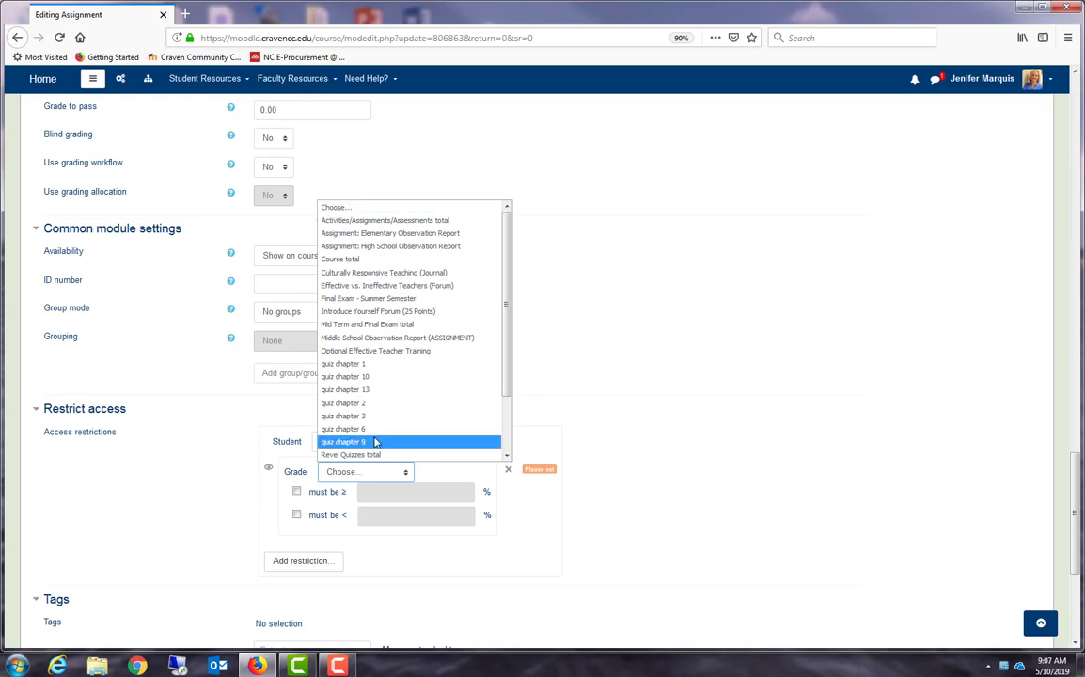
pyautogui.scroll(-2, 397, 388)
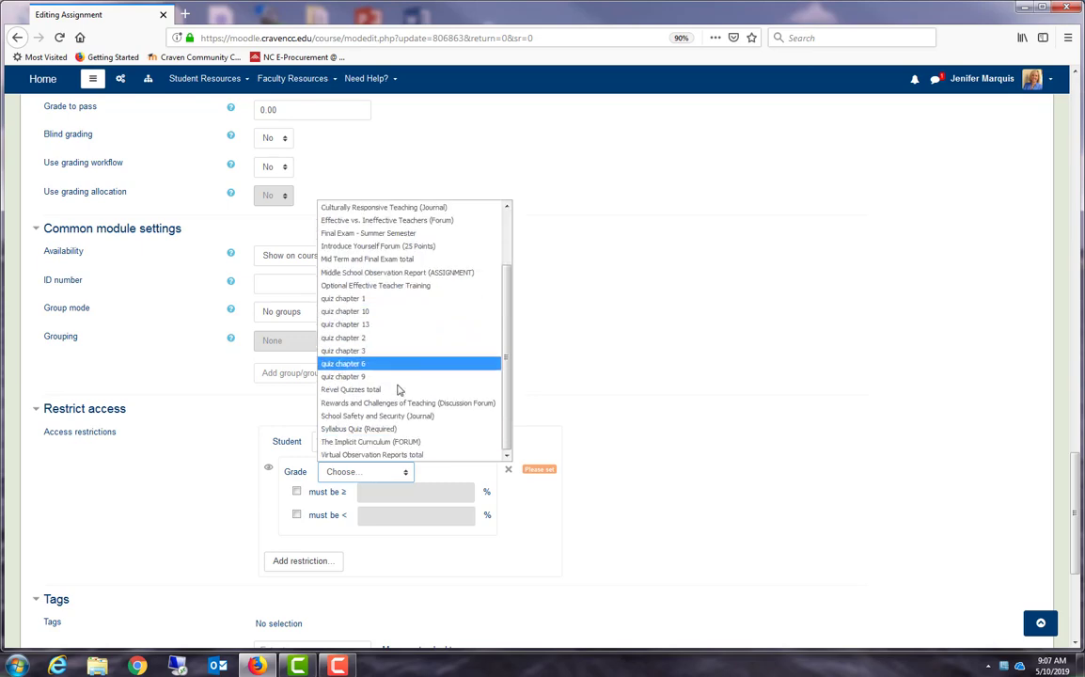
pyautogui.click(385, 429)
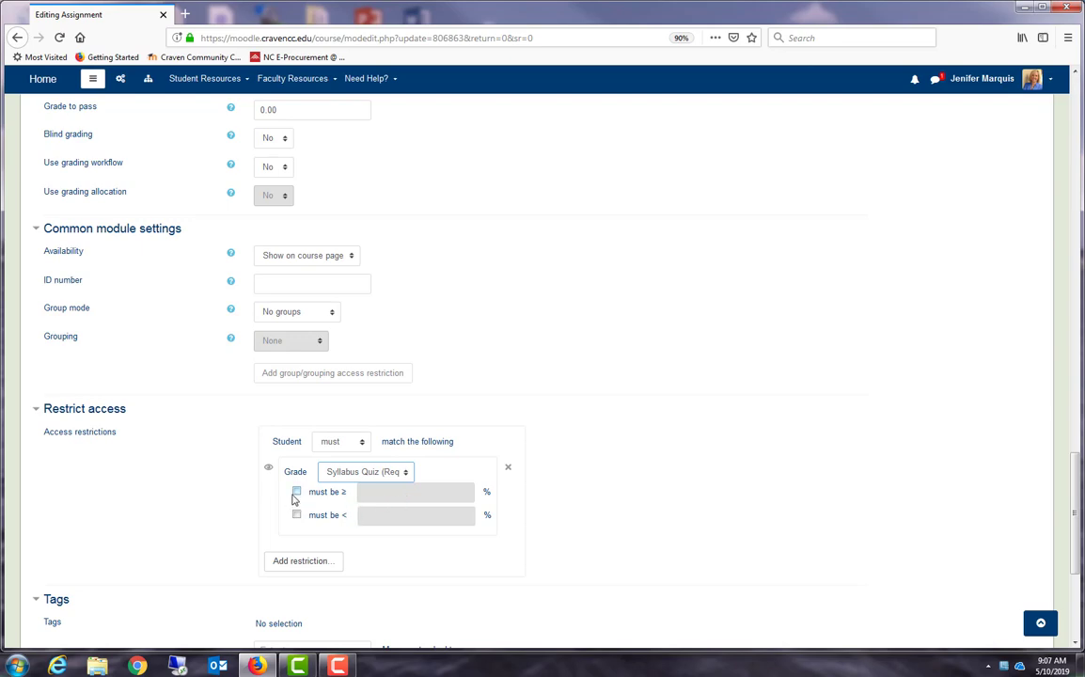
pyautogui.click(297, 492)
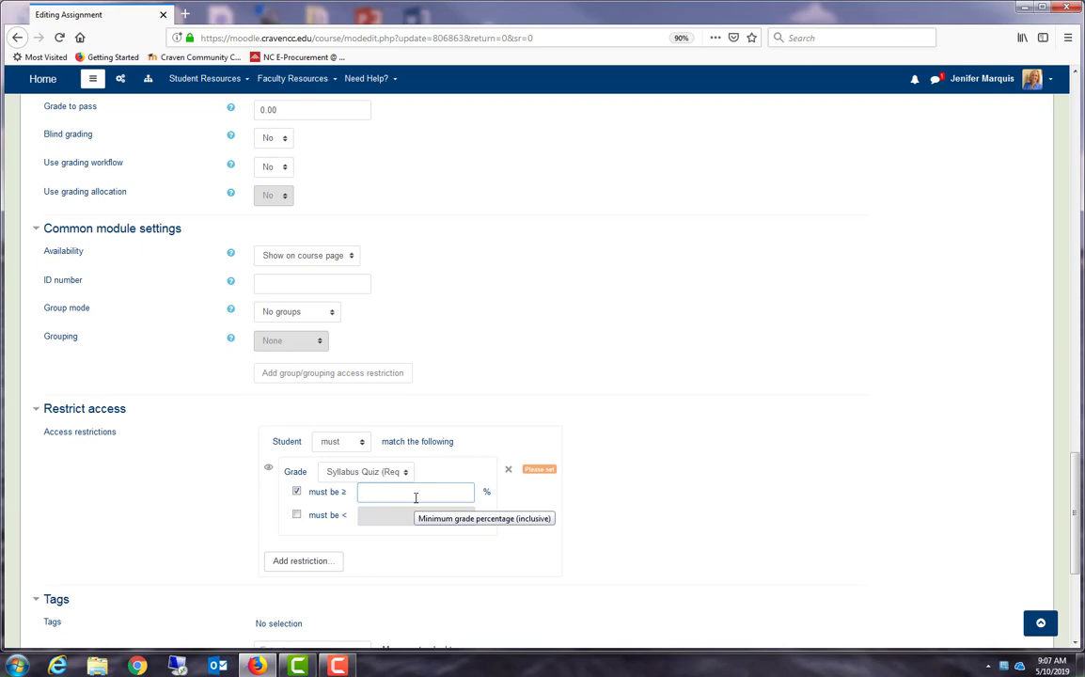
pyautogui.write('80')
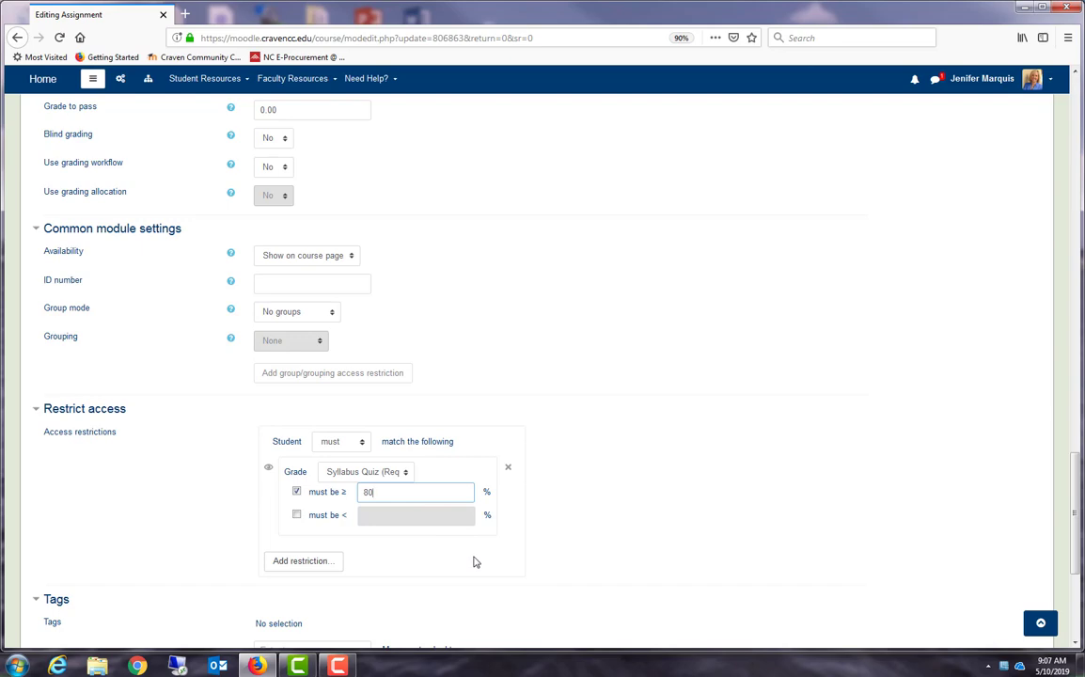
pyautogui.scroll(-5, 475, 561)
pyautogui.click(306, 518)
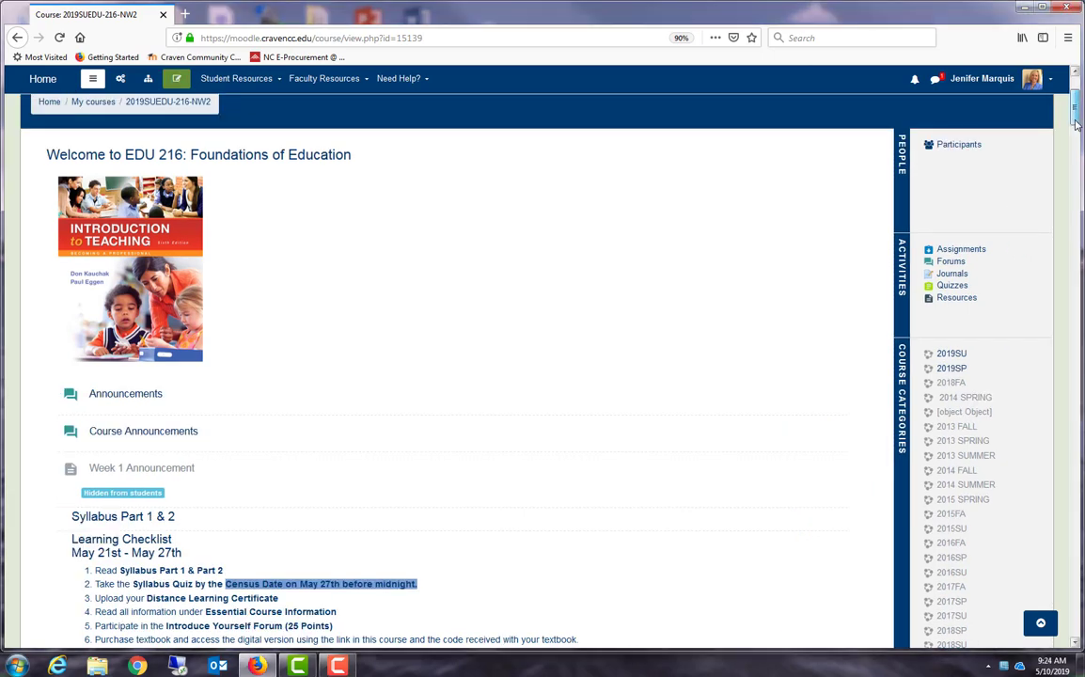
# Turn on course editing and open the settings of the "Do I Want to Be a Teacher?" section.
pyautogui.scroll(-4, 1076, 152)
pyautogui.moveTo(1077, 152); pyautogui.dragTo(1073, 200)
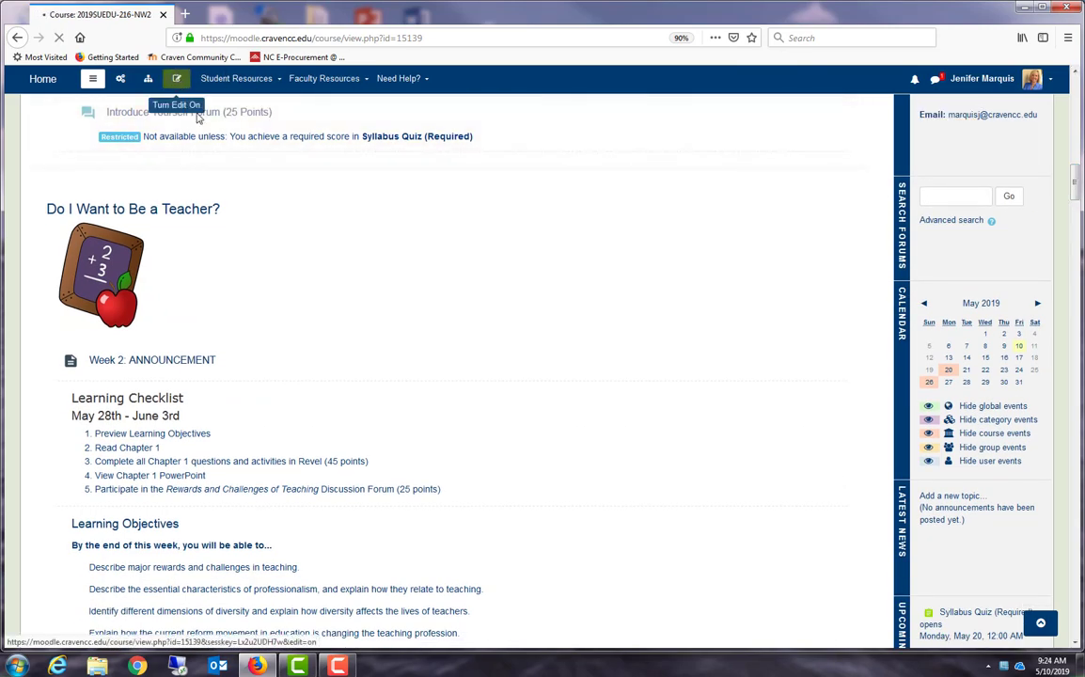
pyautogui.click(177, 78)
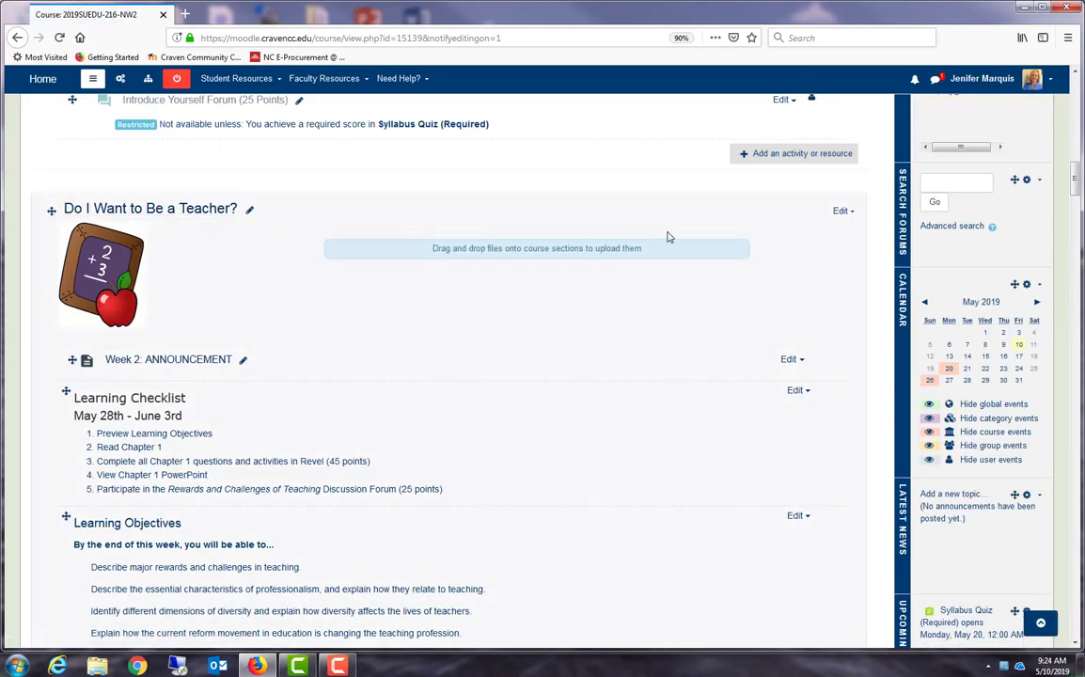
pyautogui.click(850, 213)
pyautogui.click(827, 228)
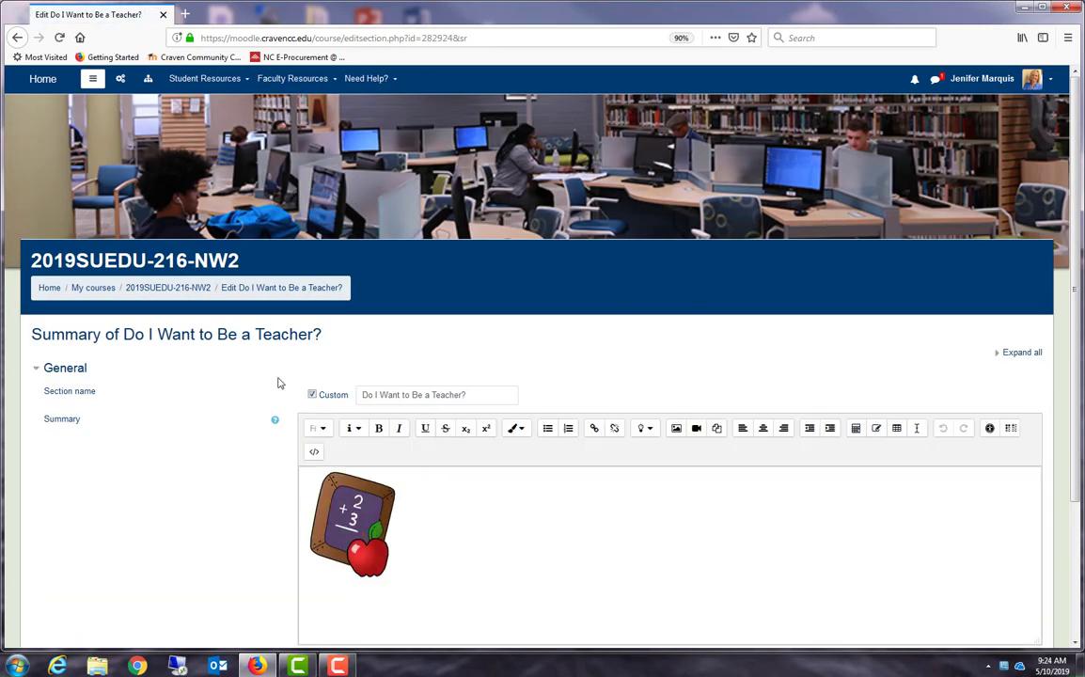
# Add a grade-based access restriction to the "Do I Want to Be a Teacher?" section.
pyautogui.scroll(-3, 277, 382)
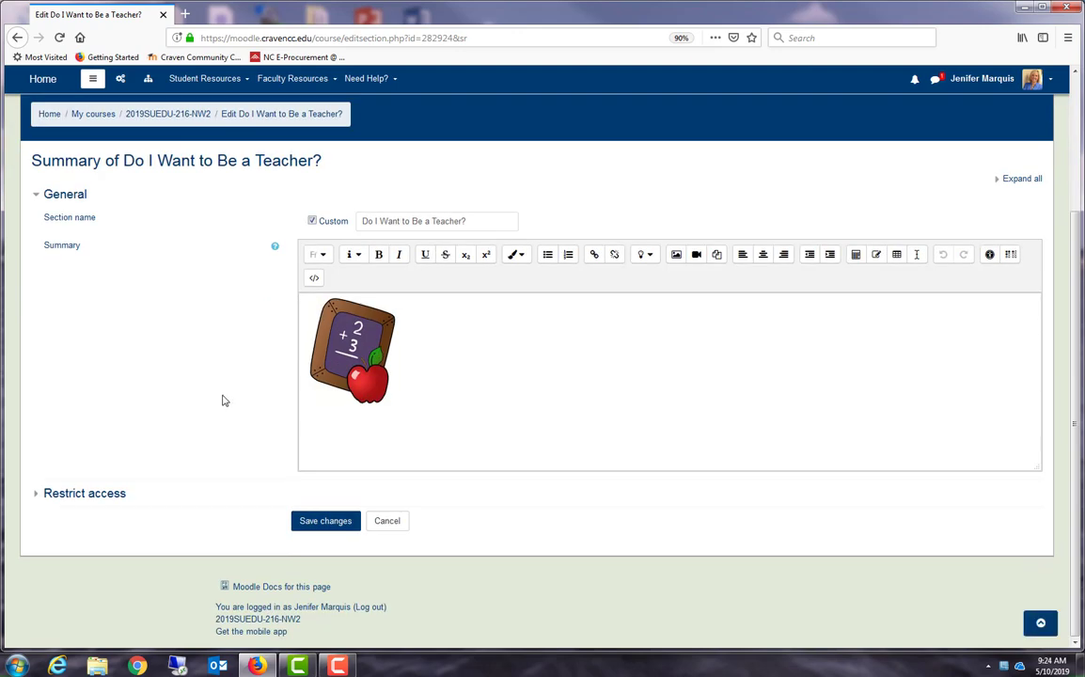
pyautogui.click(39, 497)
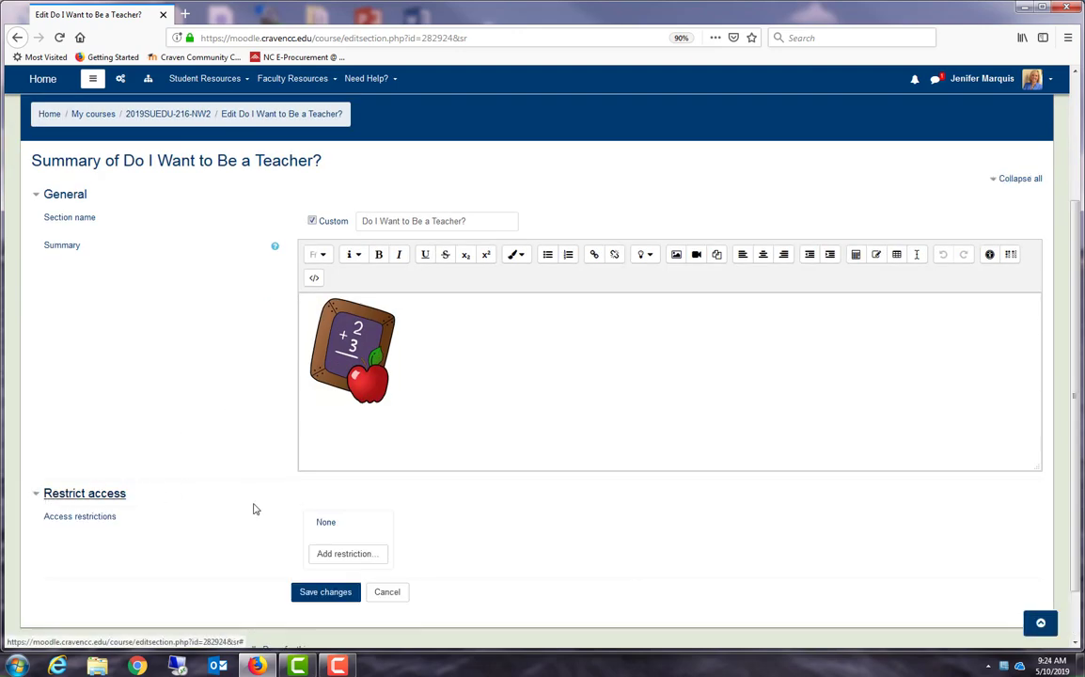
pyautogui.click(340, 554)
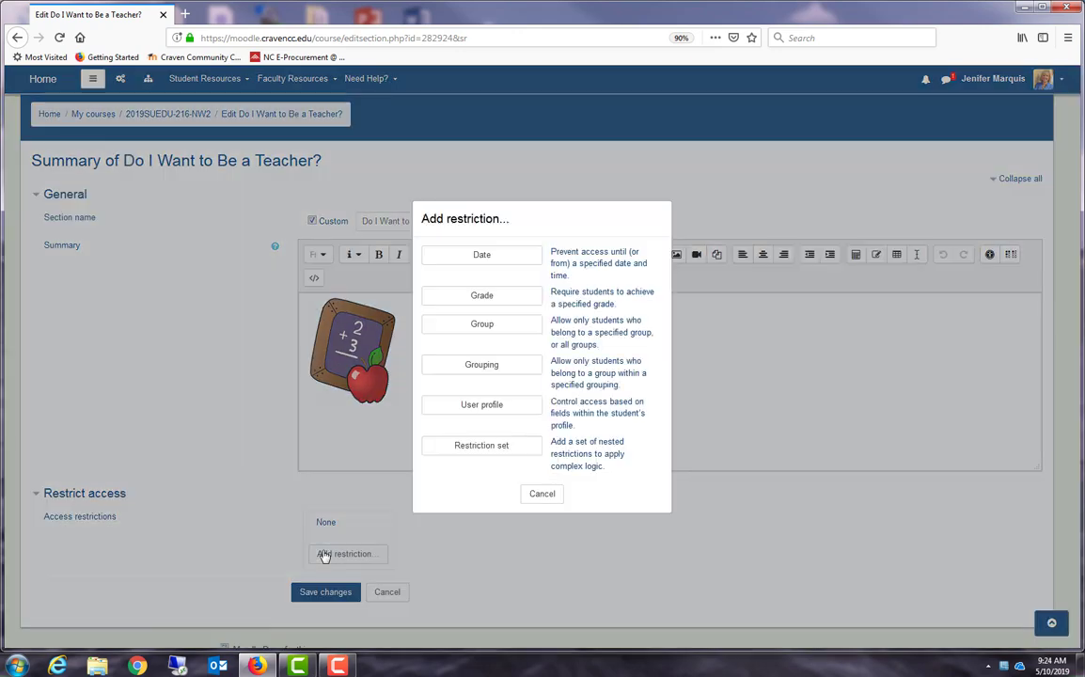
pyautogui.click(483, 297)
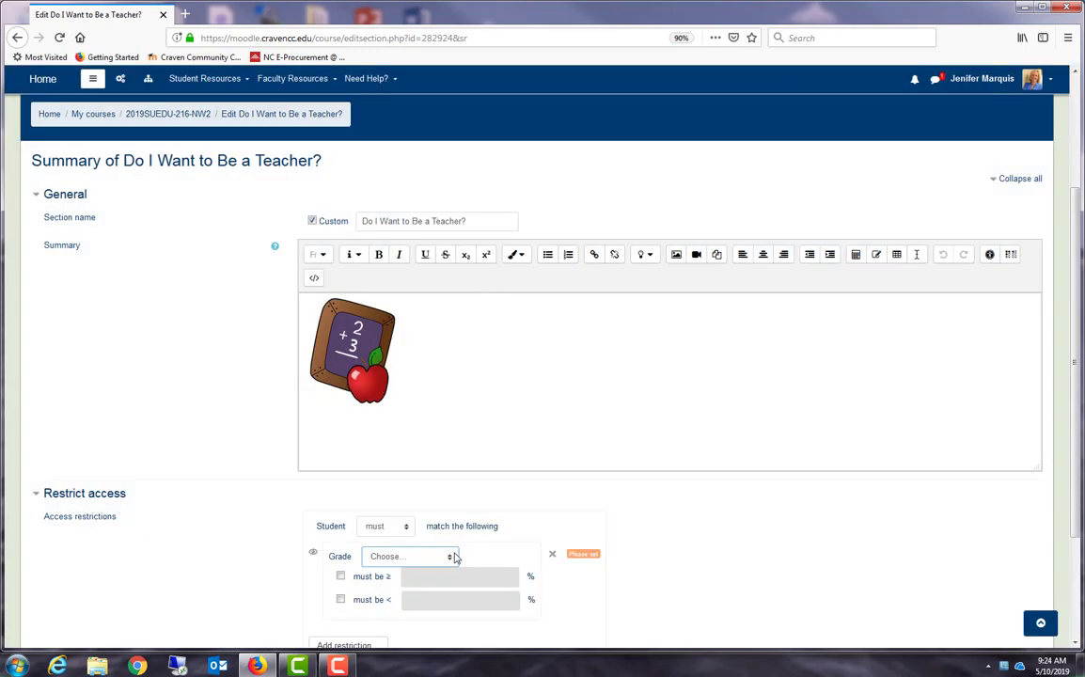
# Set the section's restriction to require at least 80% on Syllabus Quiz (Required) and save the changes.
pyautogui.click(454, 556)
pyautogui.scroll(-3, 448, 512)
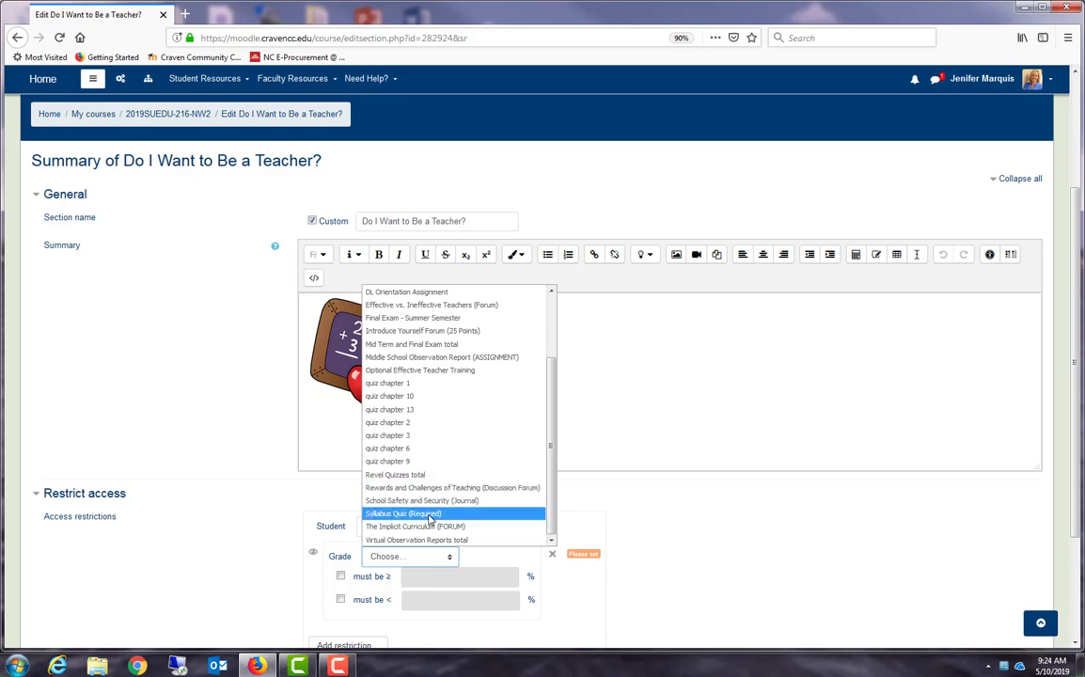
pyautogui.click(413, 513)
pyautogui.click(340, 575)
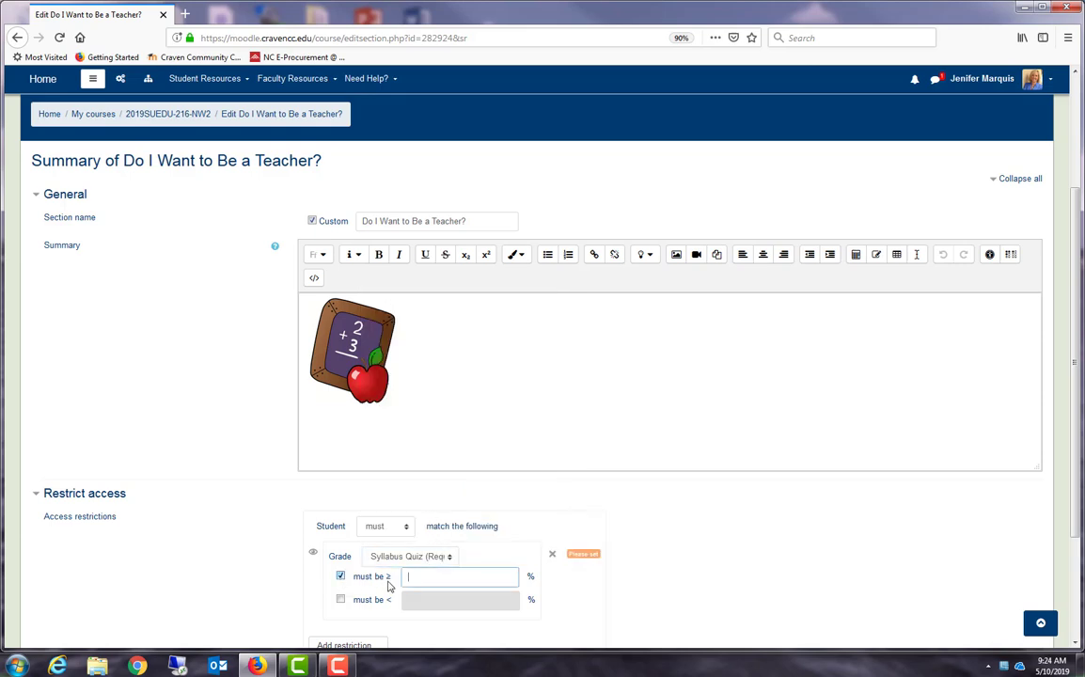
pyautogui.click(435, 577)
pyautogui.write('80')
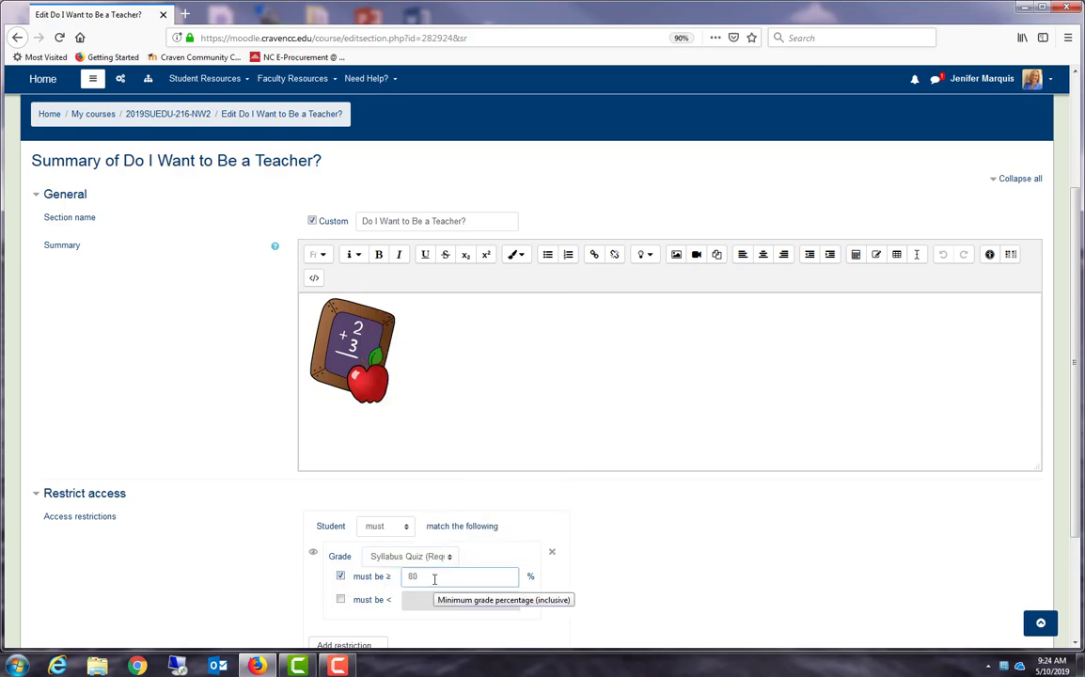
pyautogui.scroll(-1, 679, 575)
pyautogui.scroll(-3, 679, 575)
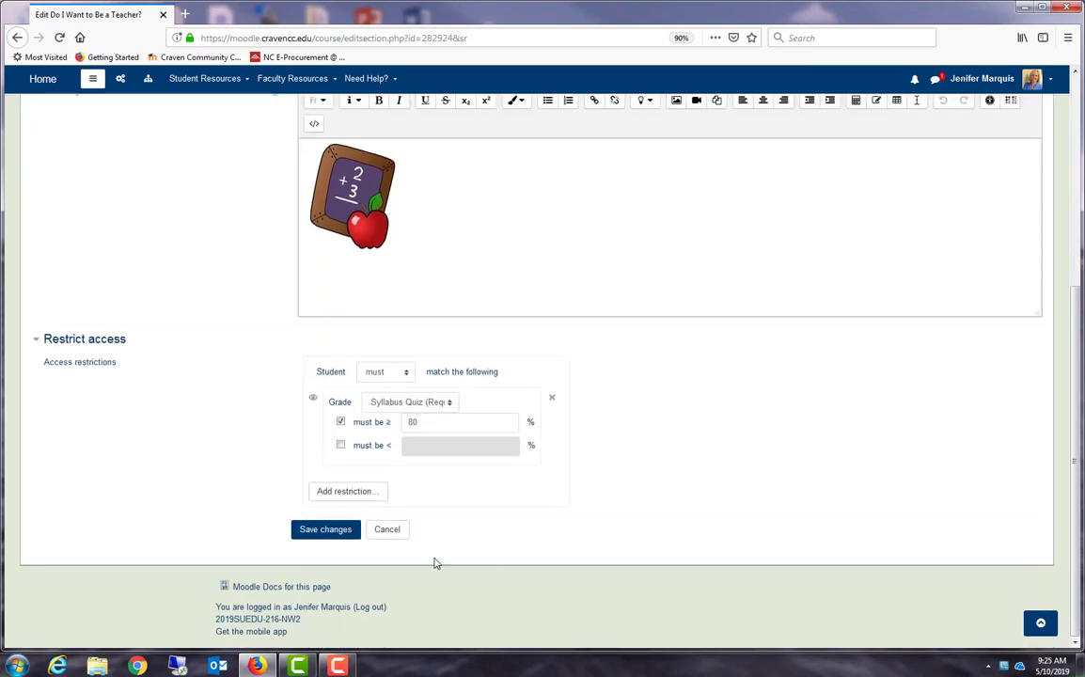
pyautogui.click(327, 536)
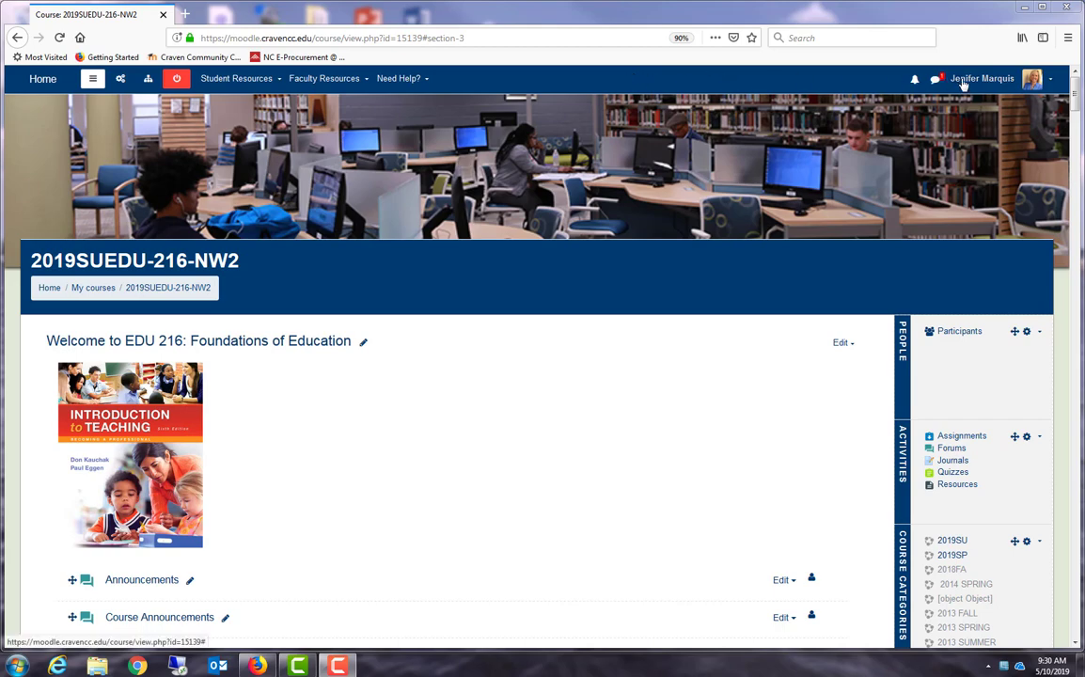
# Switch the course view to the Student role.
pyautogui.click(1050, 81)
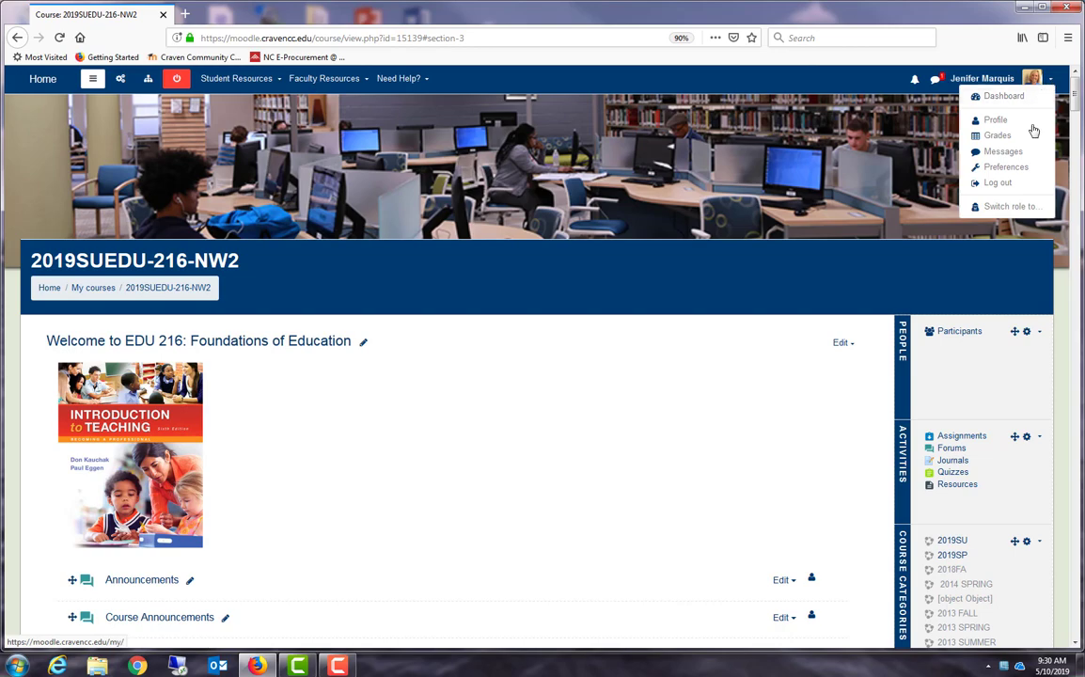
pyautogui.click(1004, 206)
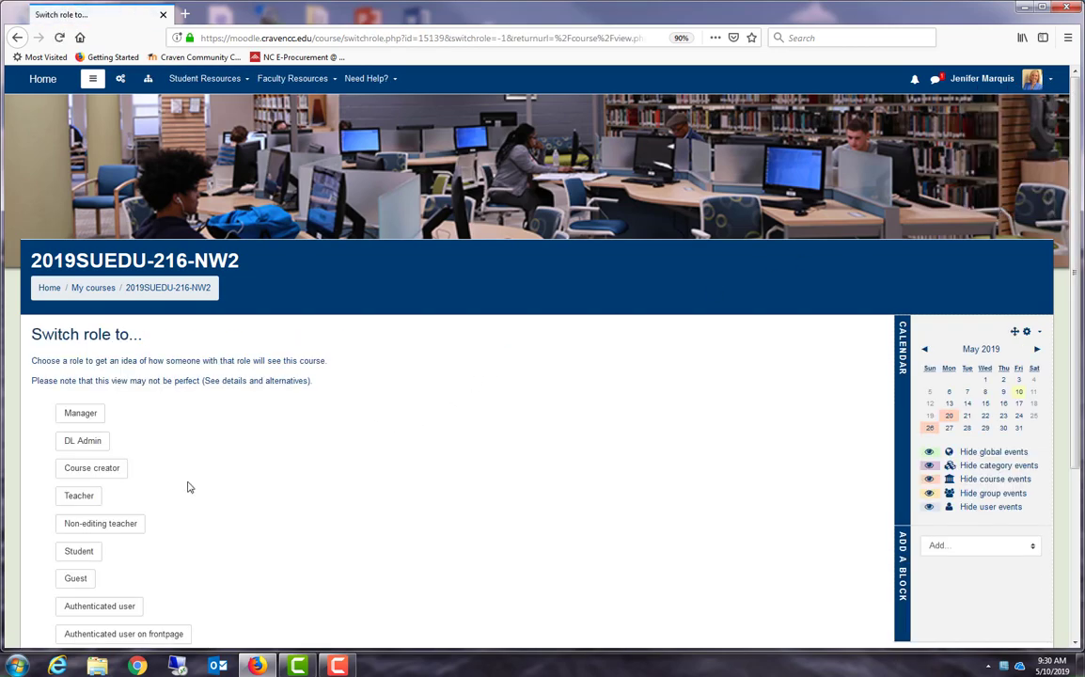
pyautogui.click(87, 553)
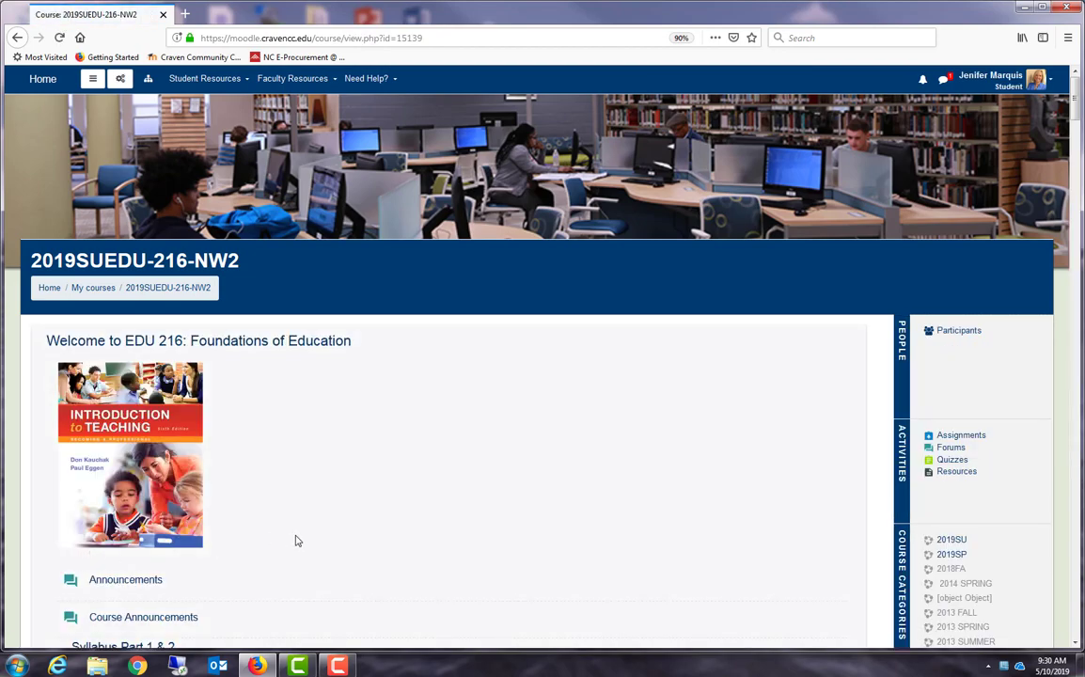
# Examine the course page as a student, checking the restriction notices on the DL Orientation Assignment, Introduce Yourself Forum and weekly sections.
pyautogui.scroll(-4, 295, 541)
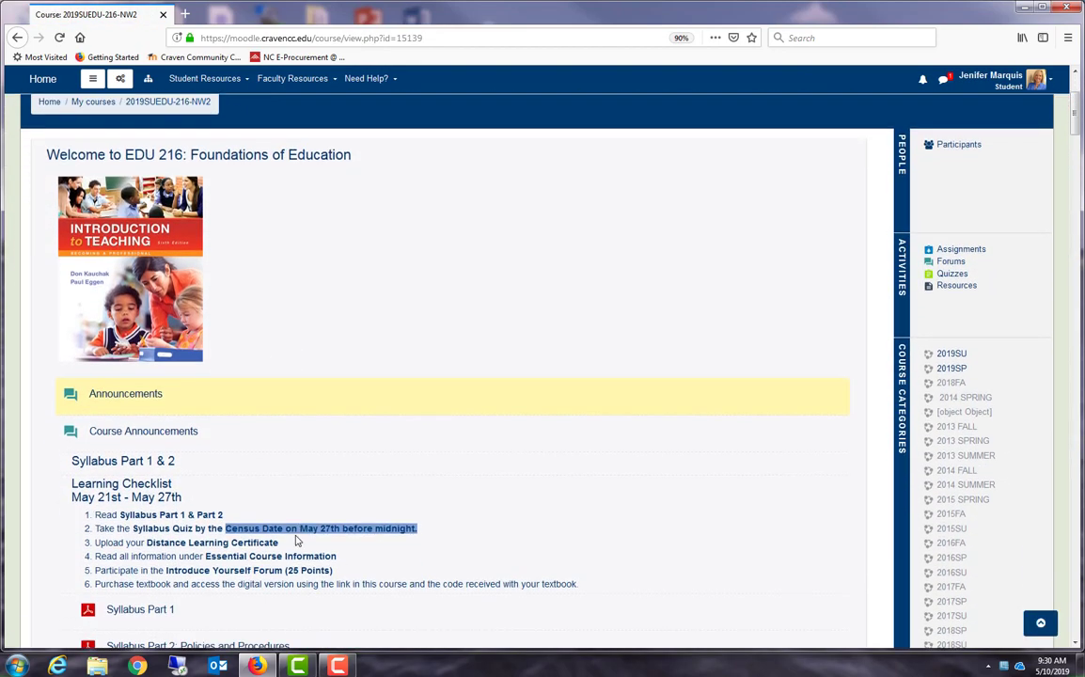
pyautogui.scroll(-6, 296, 540)
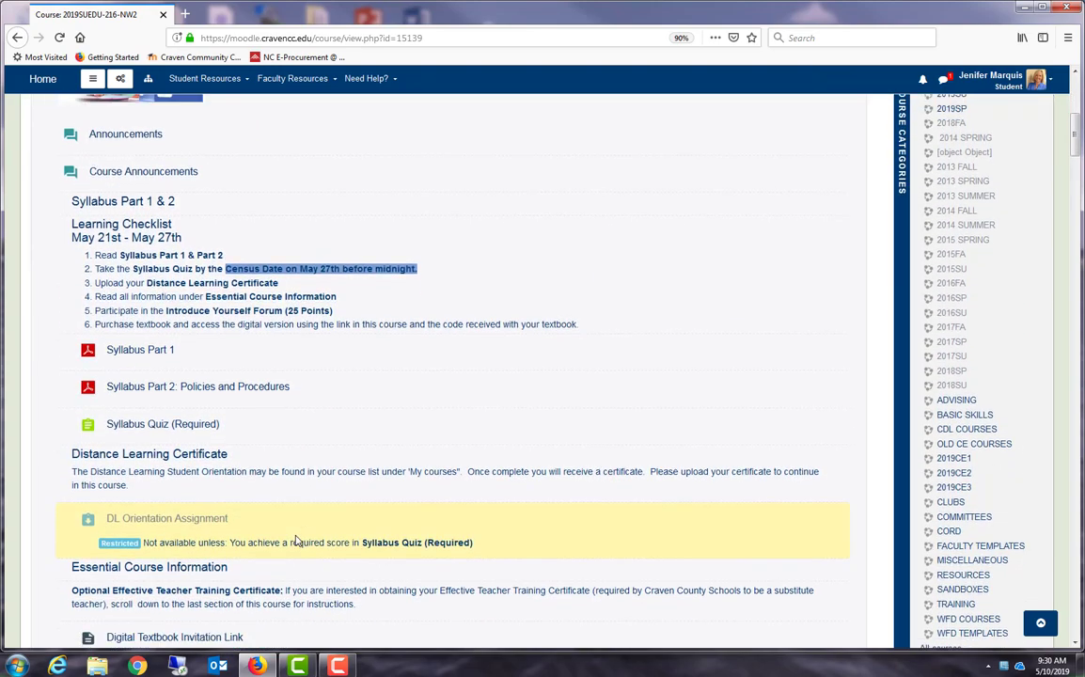
pyautogui.scroll(-2, 295, 536)
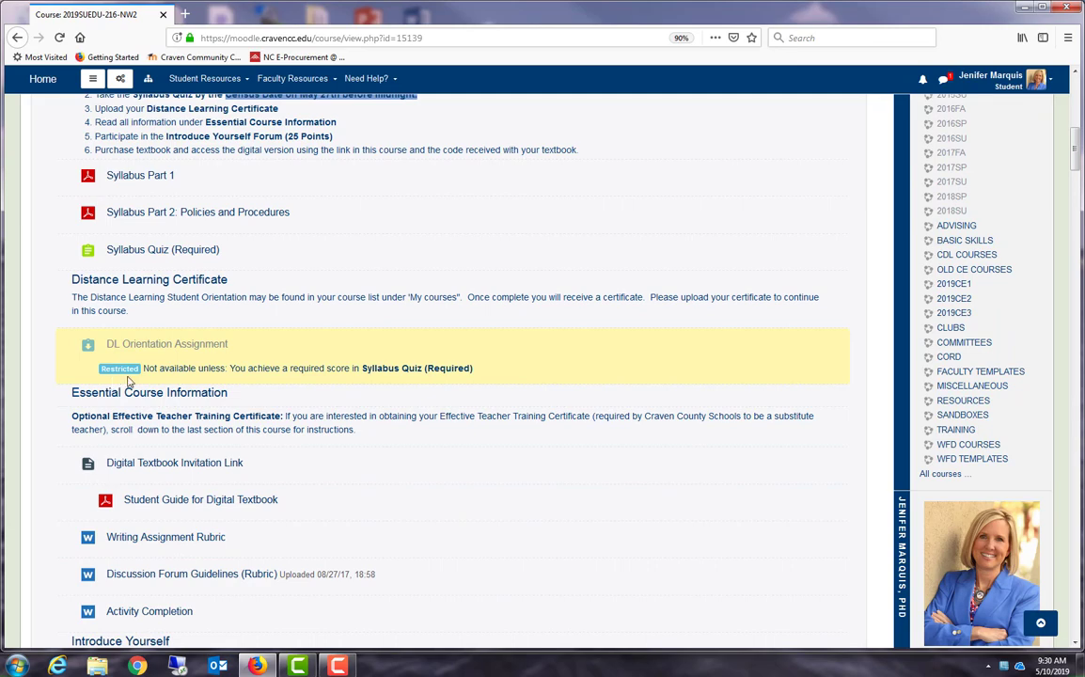
pyautogui.scroll(-2, 129, 380)
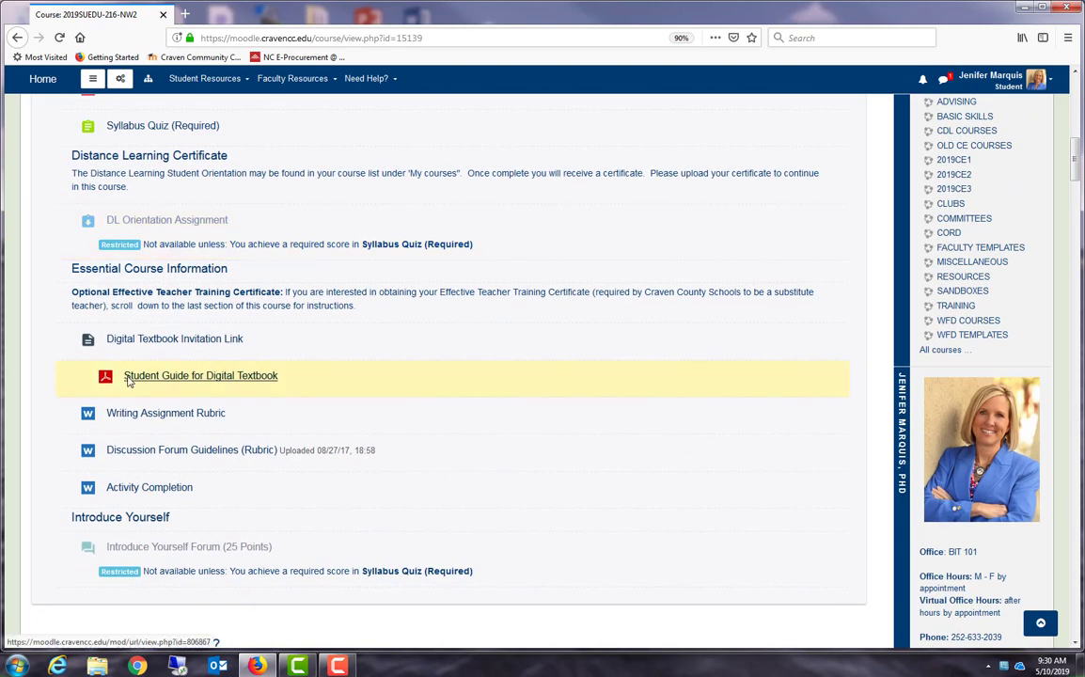
pyautogui.scroll(-1, 129, 380)
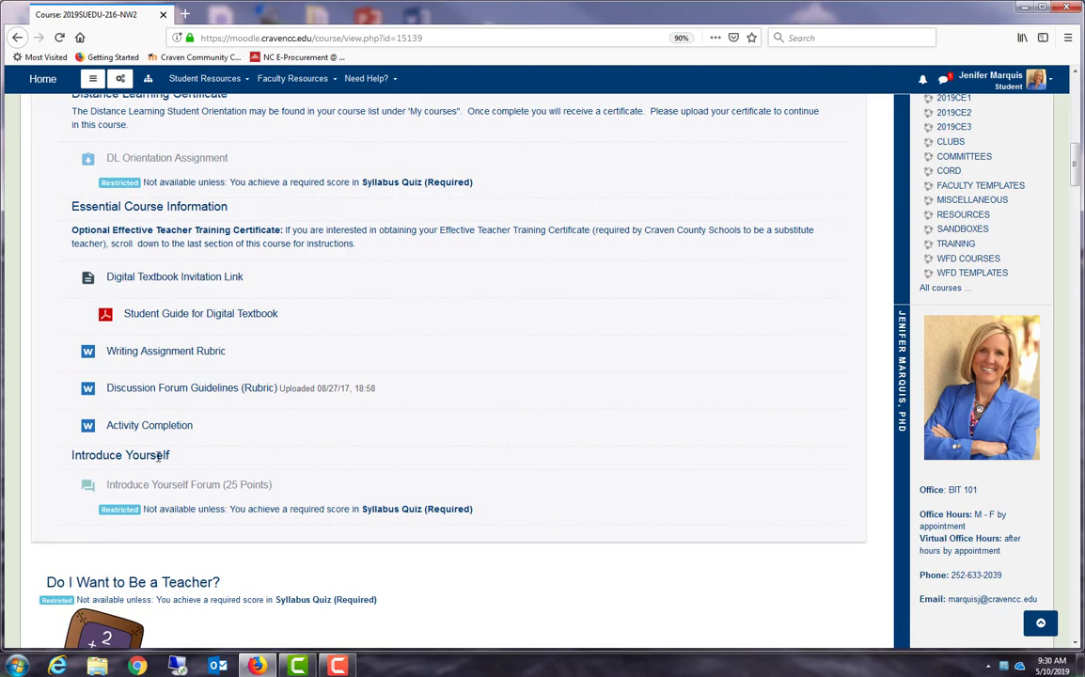
pyautogui.scroll(-2, 158, 456)
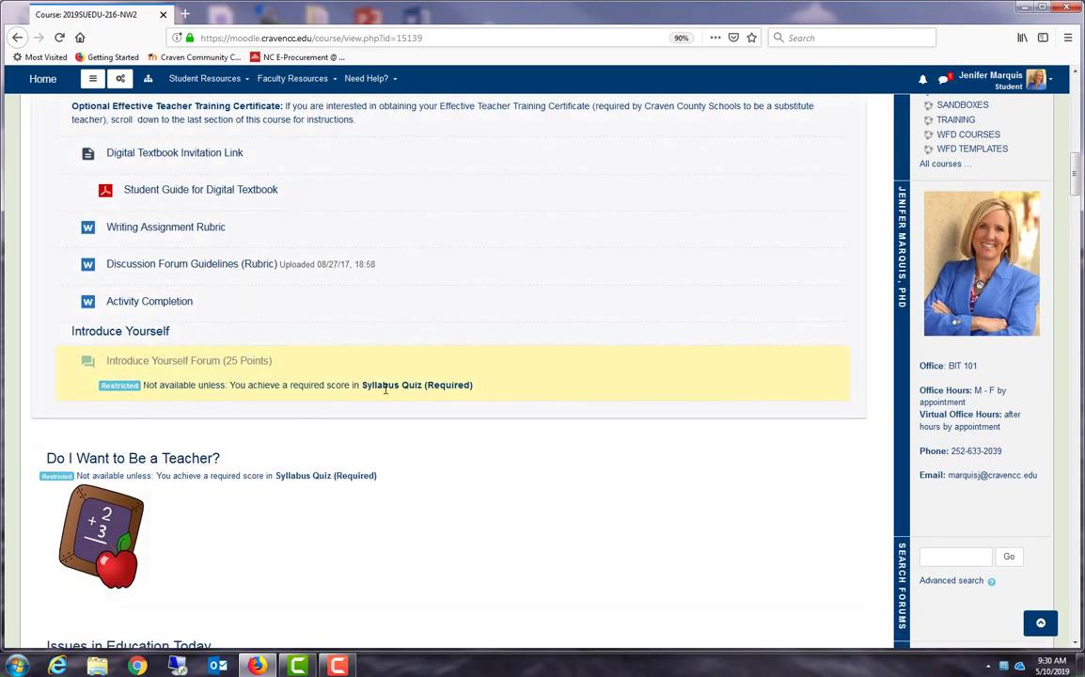
pyautogui.scroll(-2, 385, 389)
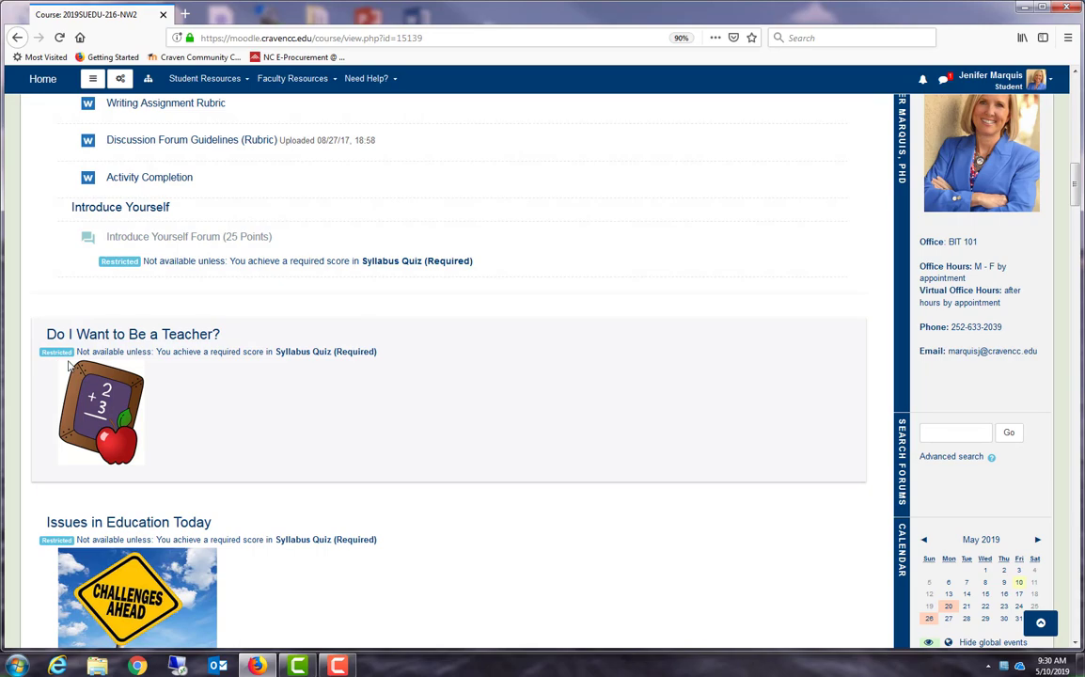
pyautogui.scroll(-3, 68, 367)
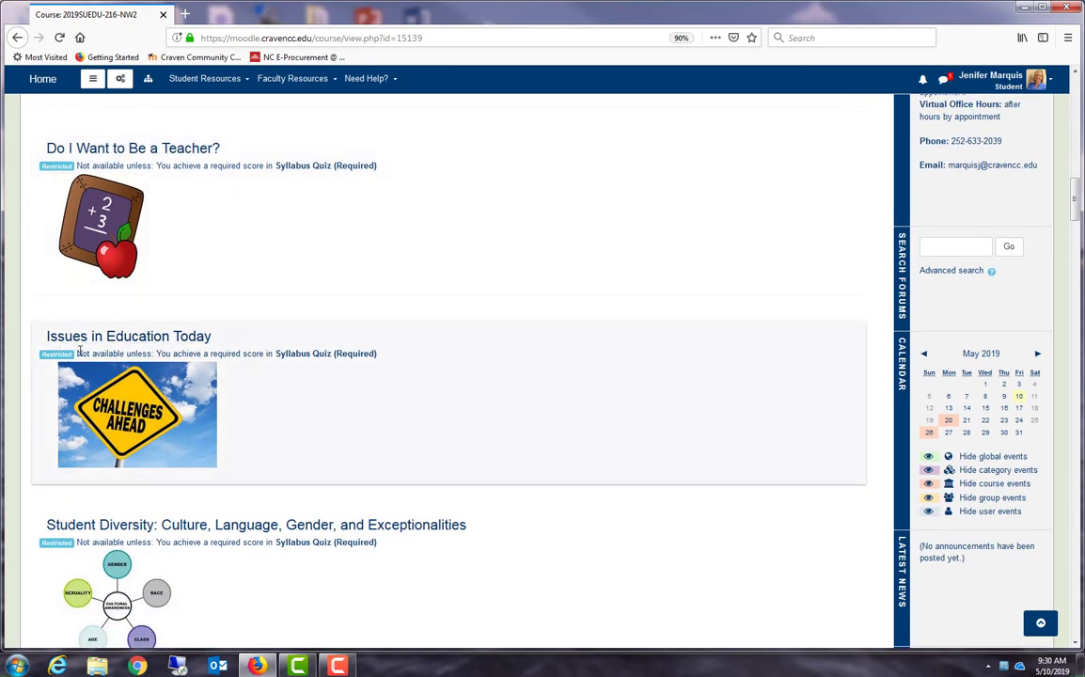
pyautogui.scroll(-2, 80, 350)
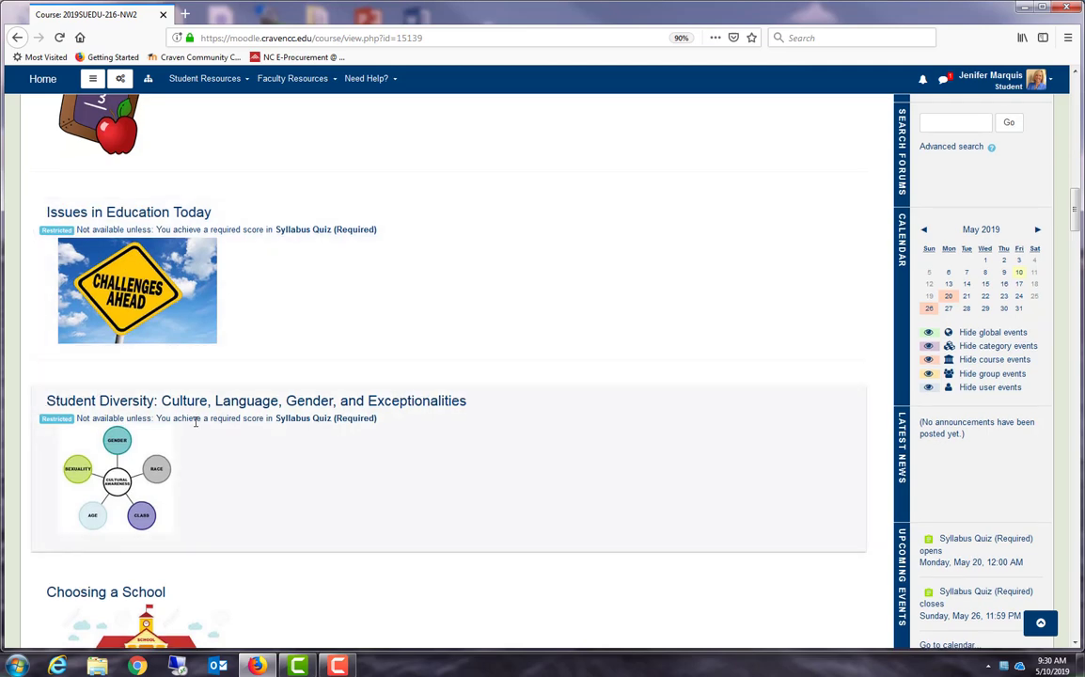